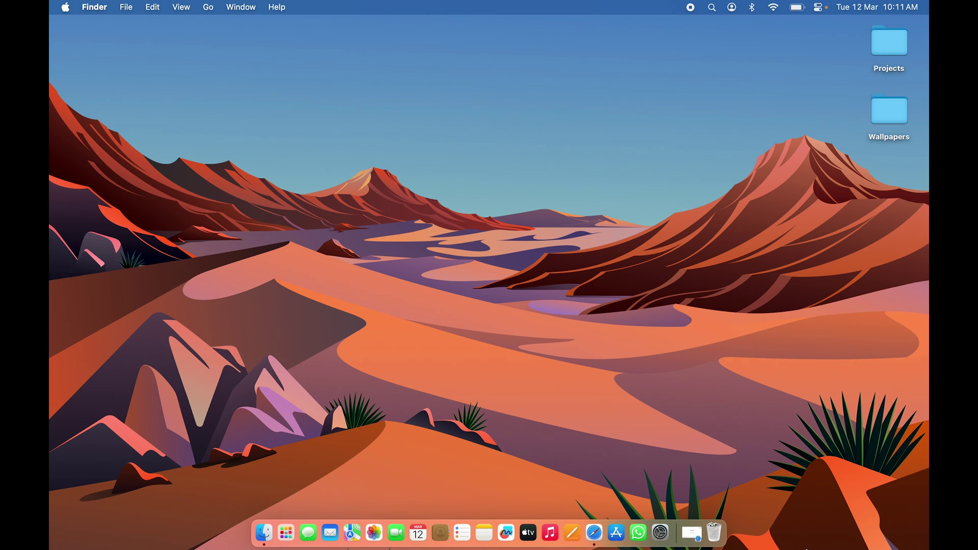
- Open the Wallpapers folder, view the file information of the fighter-aircraft image, and close the info window
double_click(890, 104)
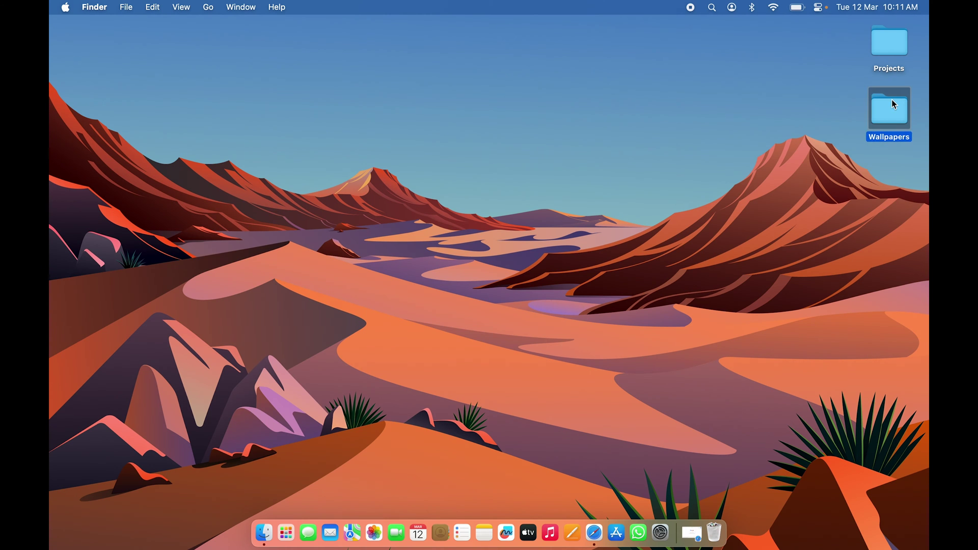
click(668, 173)
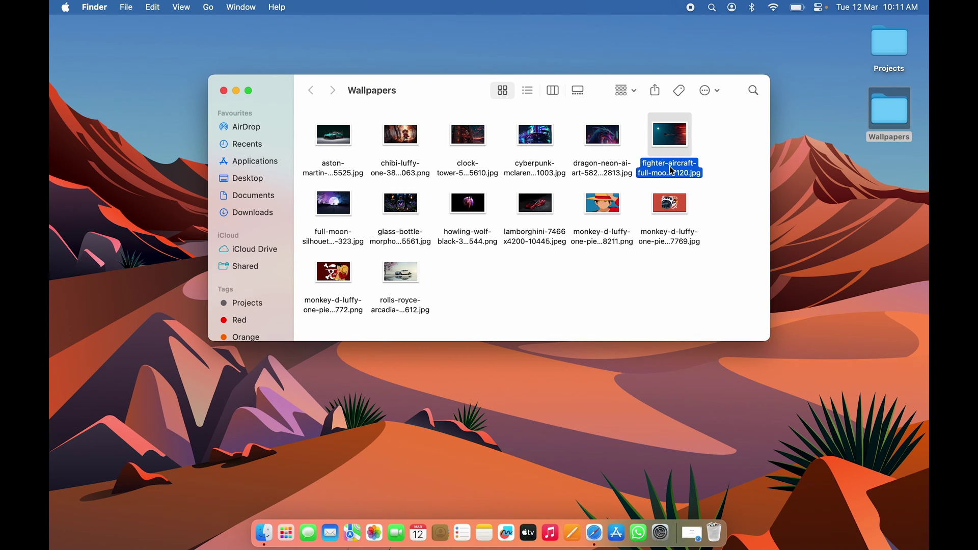
right_click(673, 171)
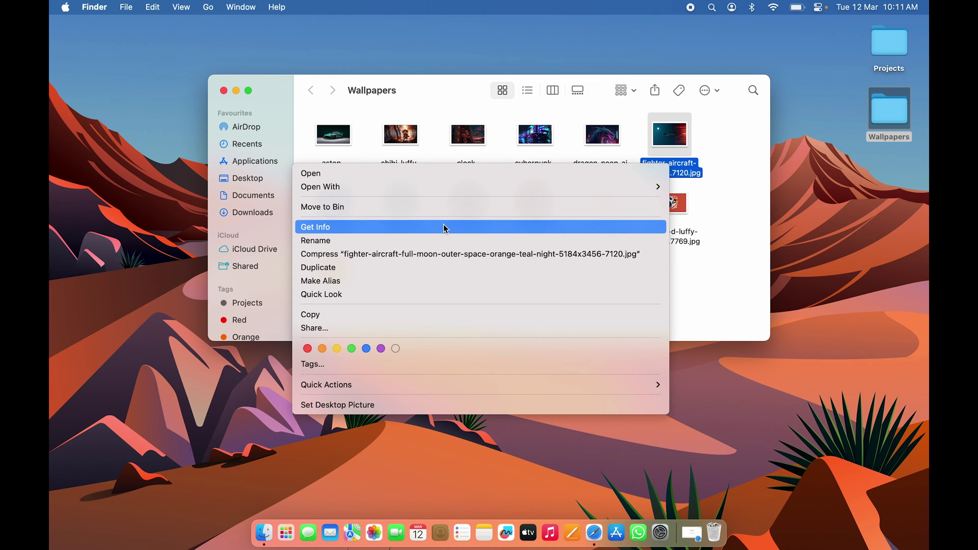
click(292, 82)
drag(153, 43, 530, 37)
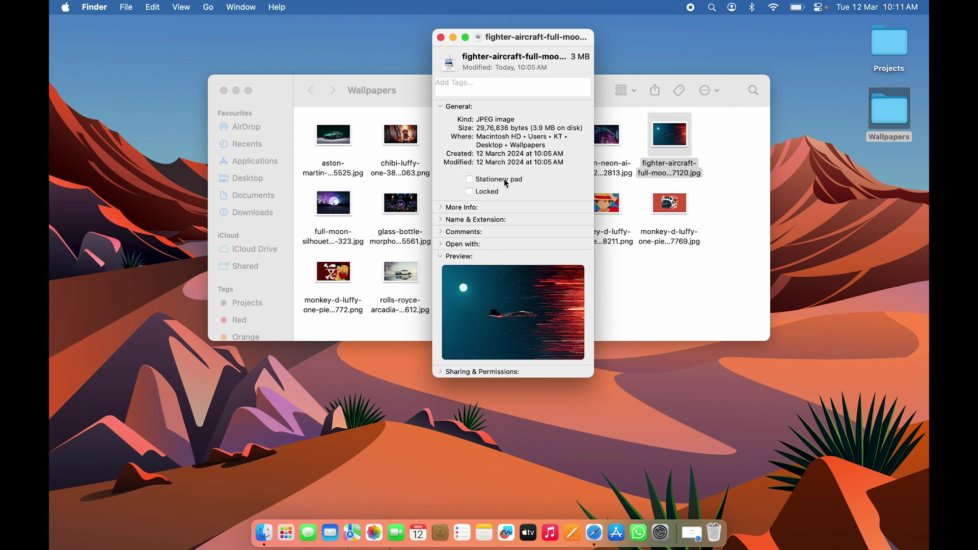
click(440, 37)
click(654, 306)
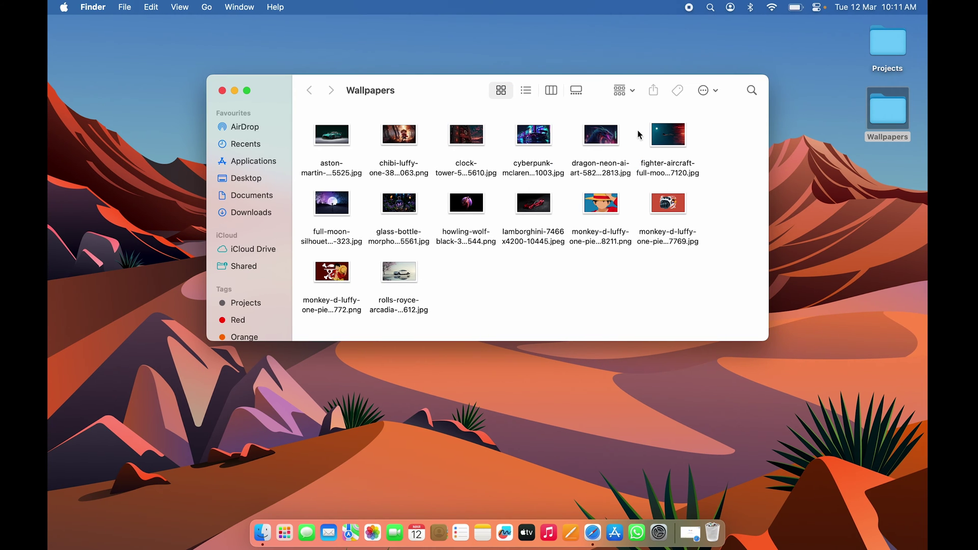
- Bring up the fighter-aircraft image's info window again, dismiss it, and close the Wallpapers folder window
click(671, 169)
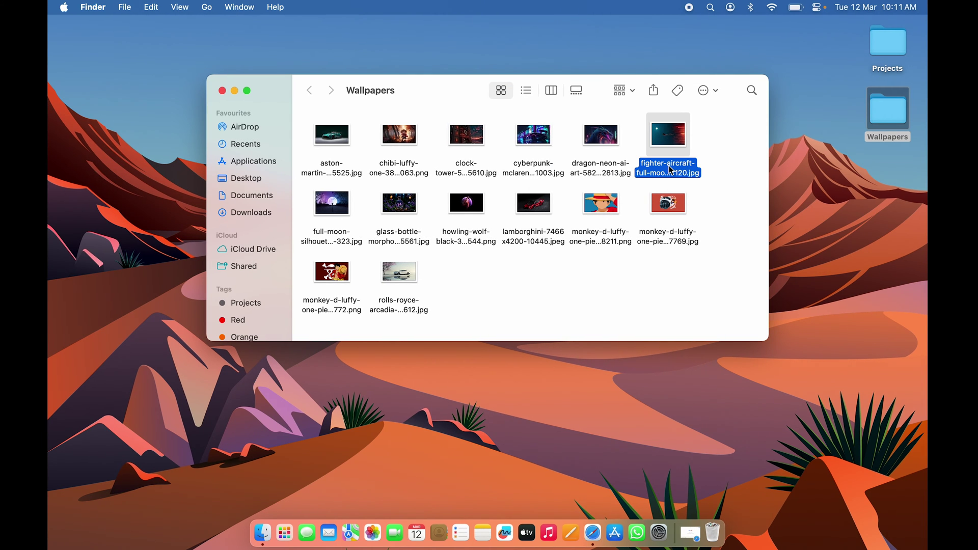
key(super+i)
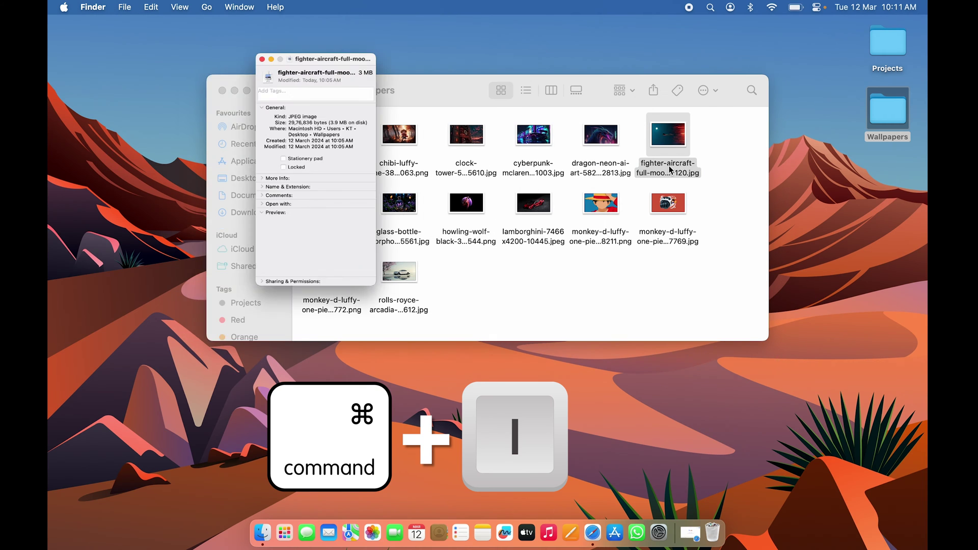
drag(157, 32, 543, 47)
click(448, 44)
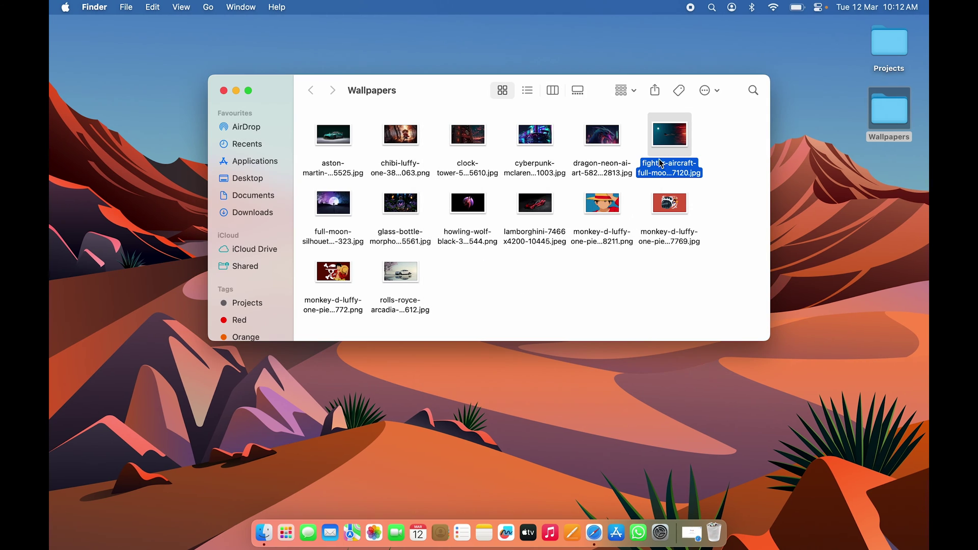
click(585, 301)
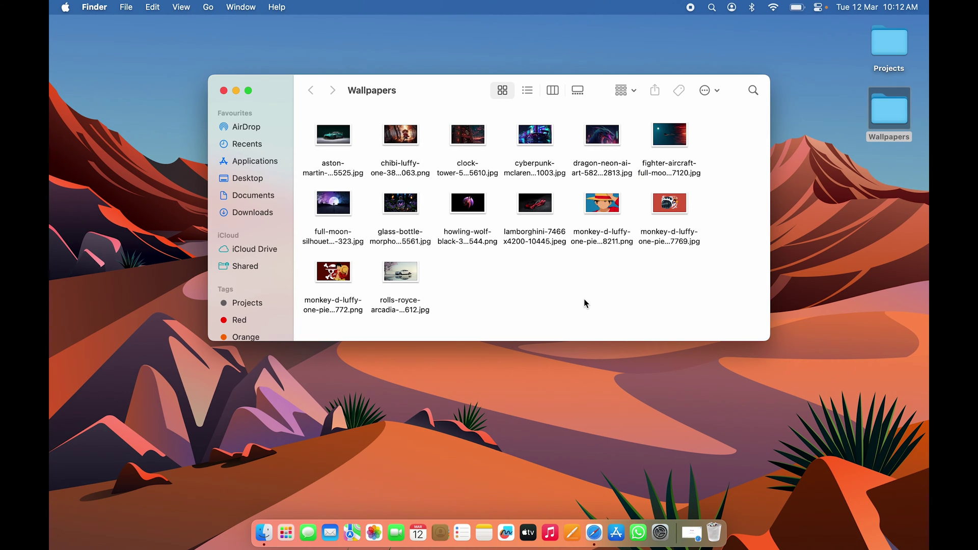
key(super+w)
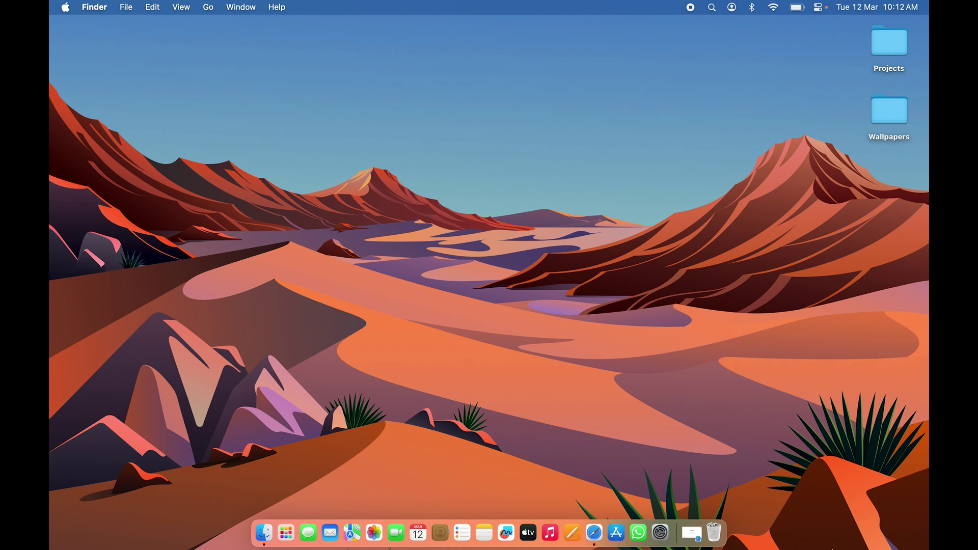
- Create a new folder on the desktop with its default name and move it to the Bin
key(super+shift+n)
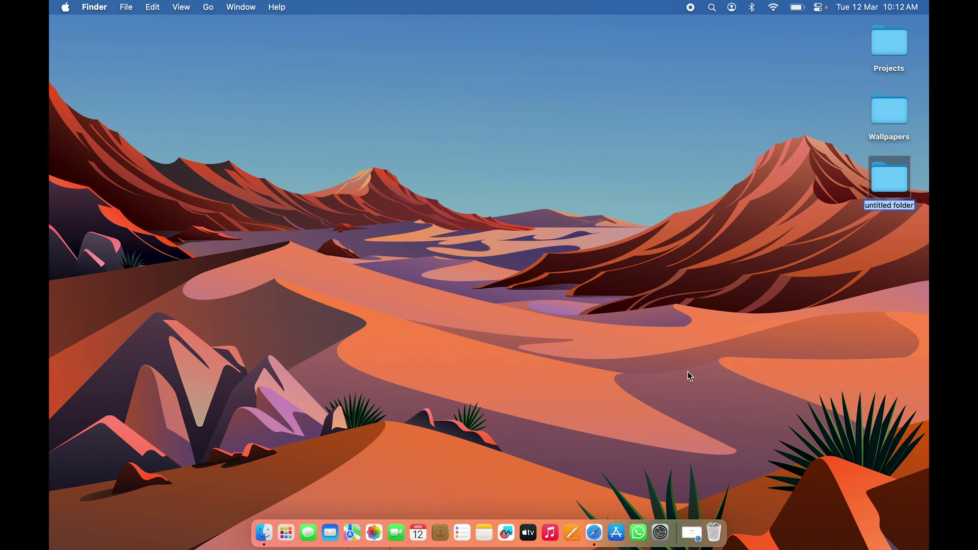
click(745, 170)
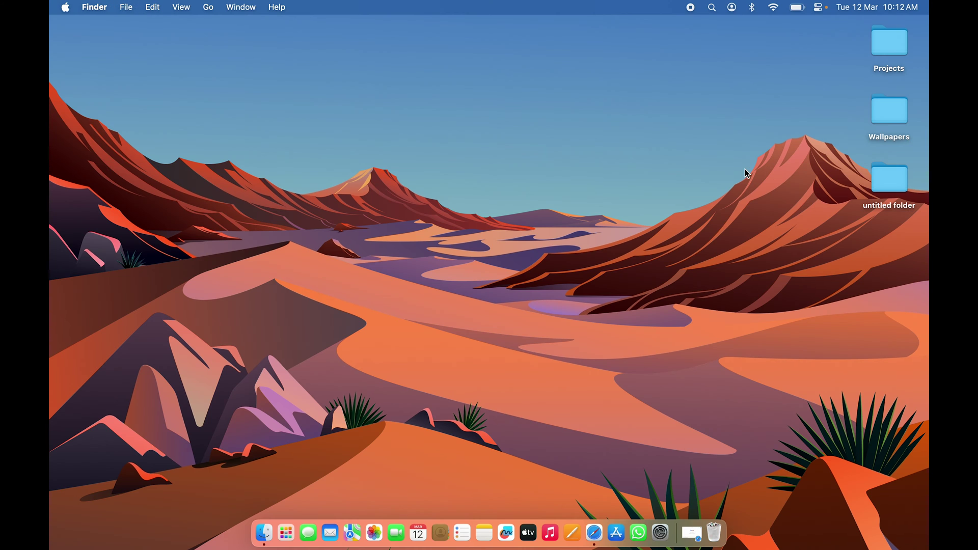
click(885, 180)
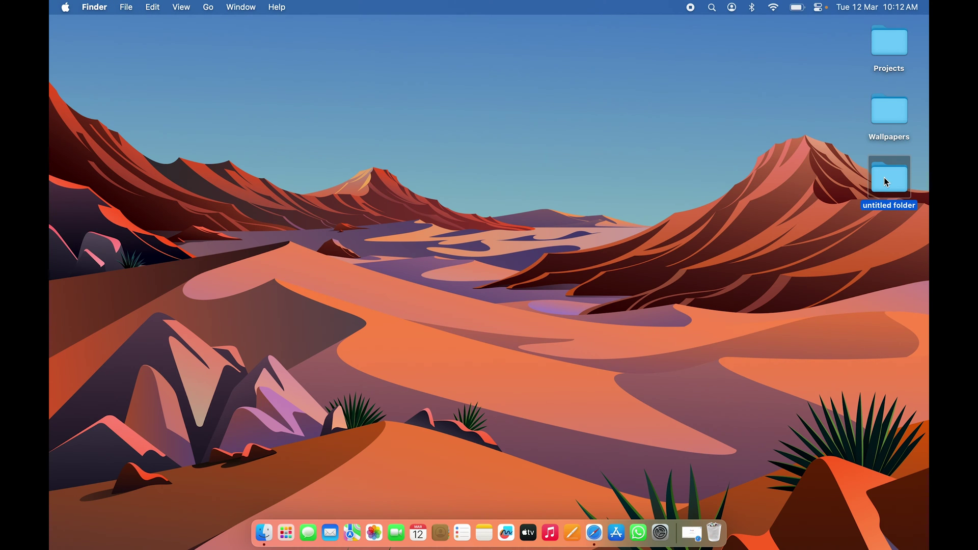
right_click(884, 177)
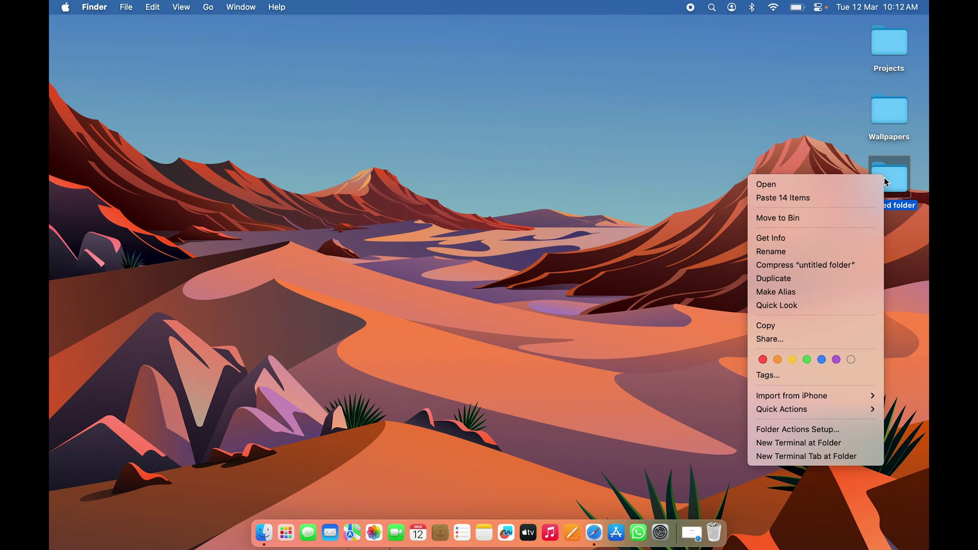
click(781, 219)
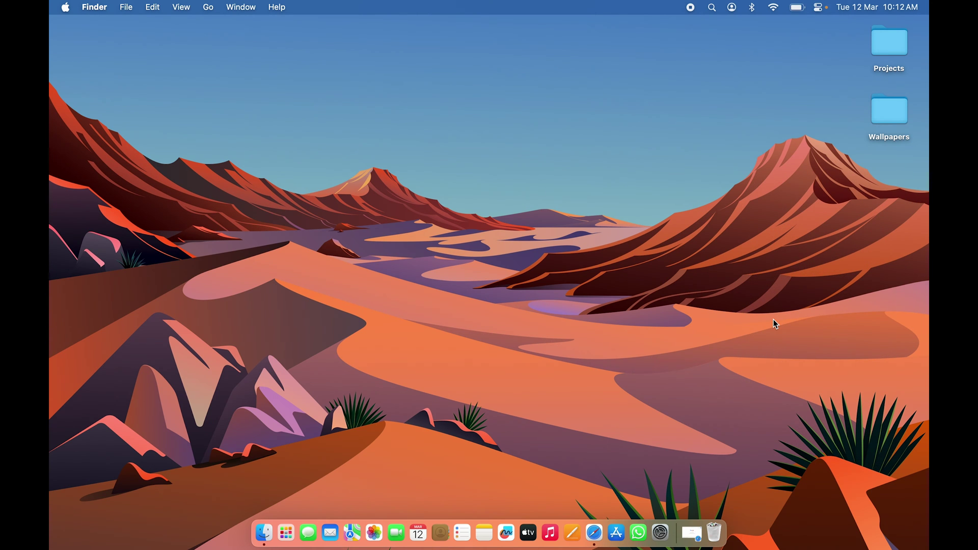
- Create another untitled folder on the desktop and delete it
key(super+shift+n)
click(823, 231)
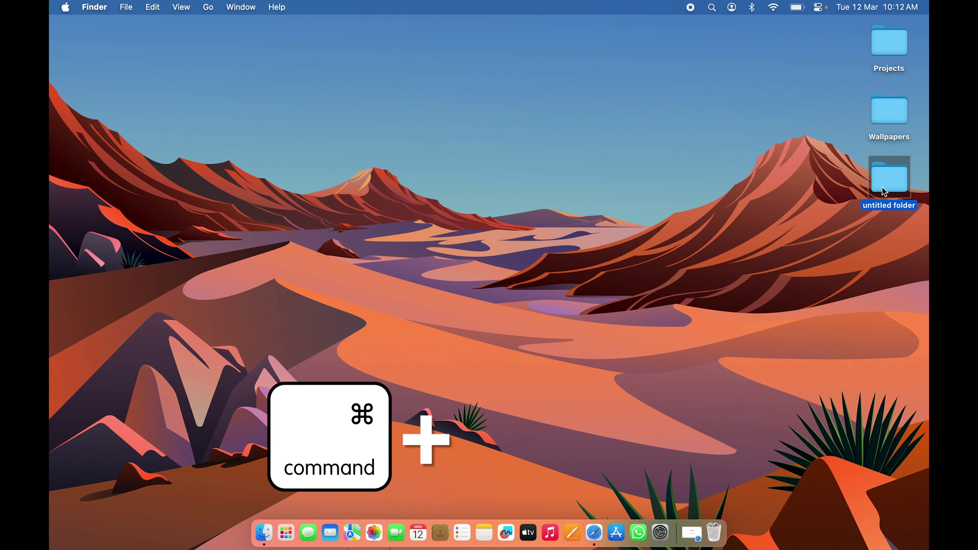
key(super+BackSpace)
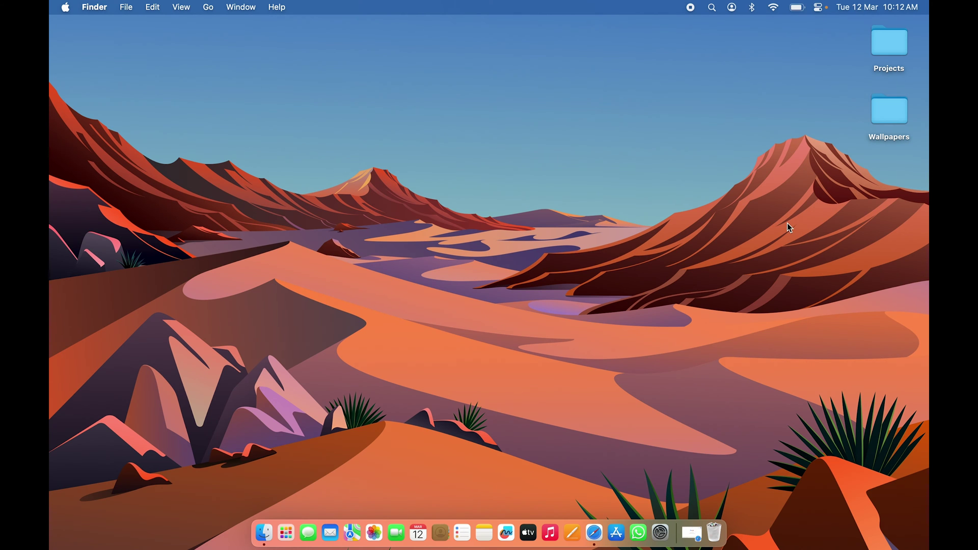
- Open the dragon-neon-ai-art image from the Wallpapers folder in Preview, and quit Preview after viewing it
double_click(895, 121)
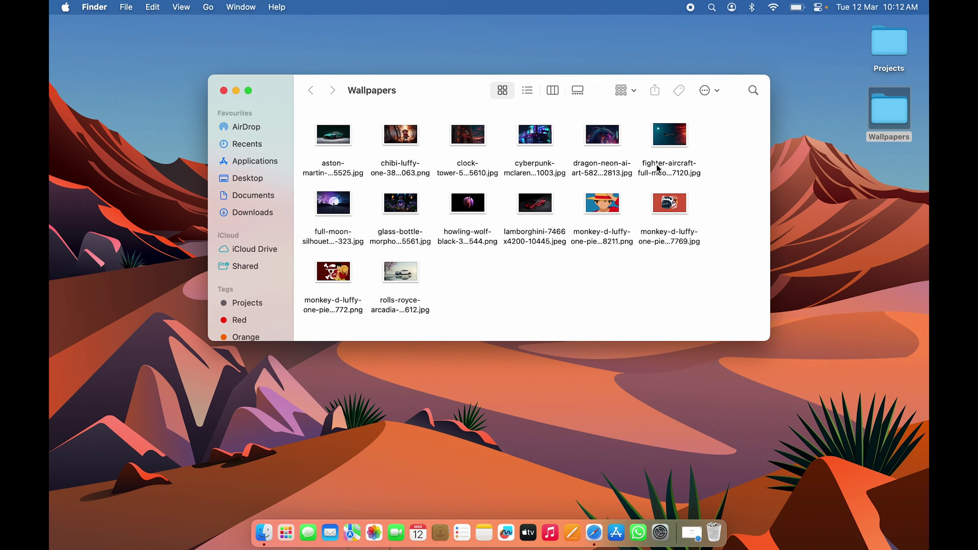
double_click(592, 170)
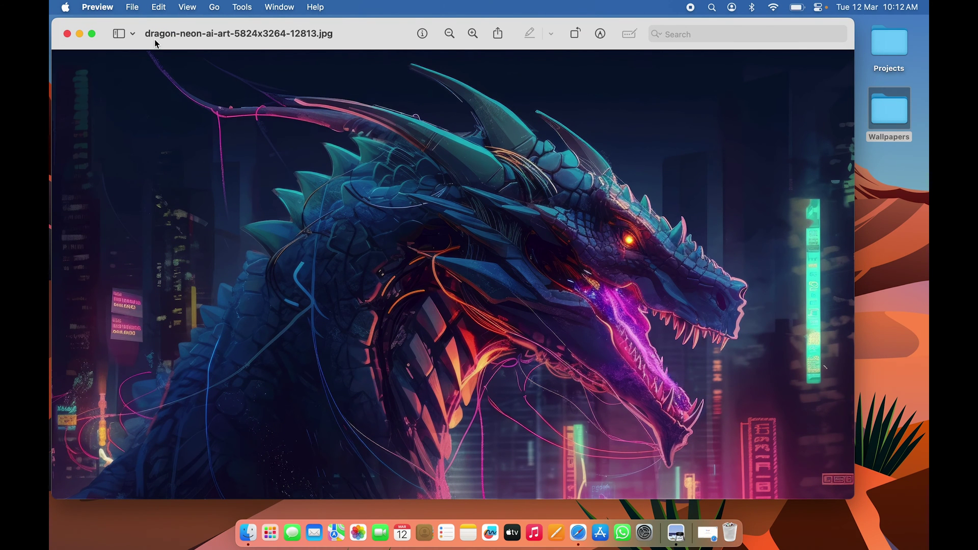
key(super+q)
click(590, 317)
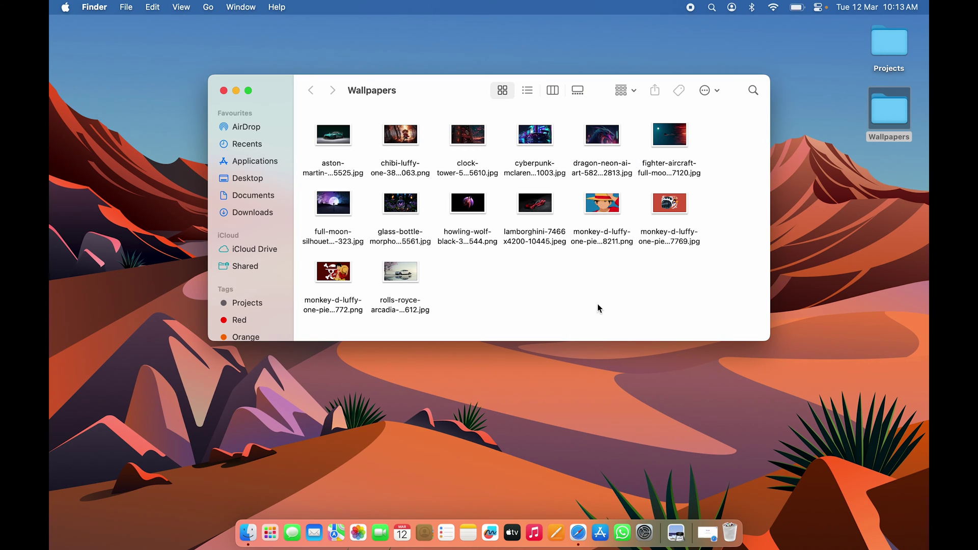
- Use Quick Look to view the dragon-neon-ai-art image, close it, and Quick Look the fighter-aircraft image
click(603, 169)
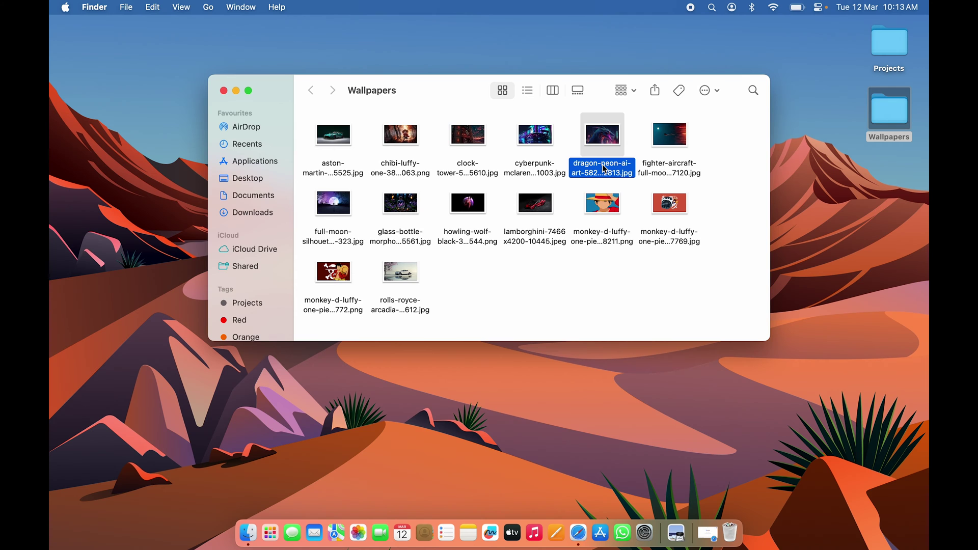
key(space)
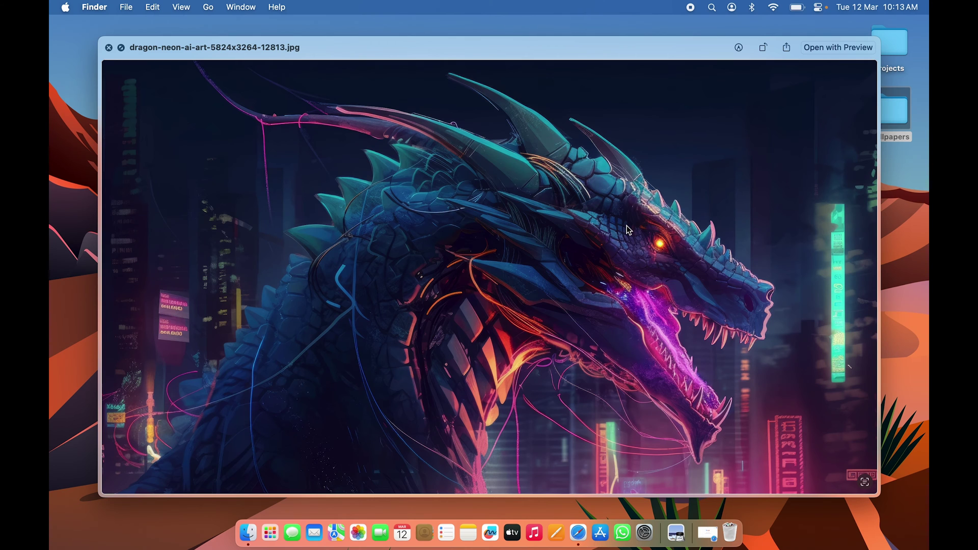
key(space)
click(618, 302)
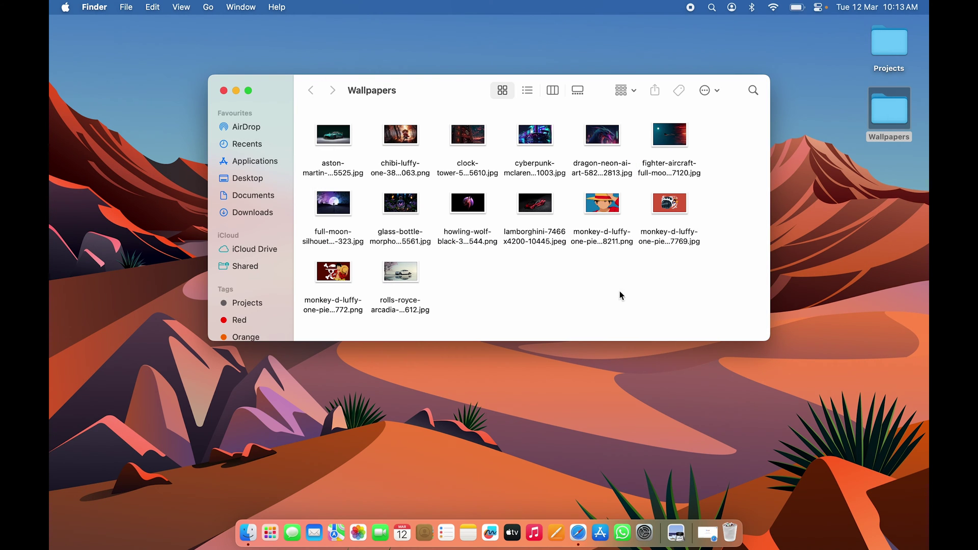
click(672, 173)
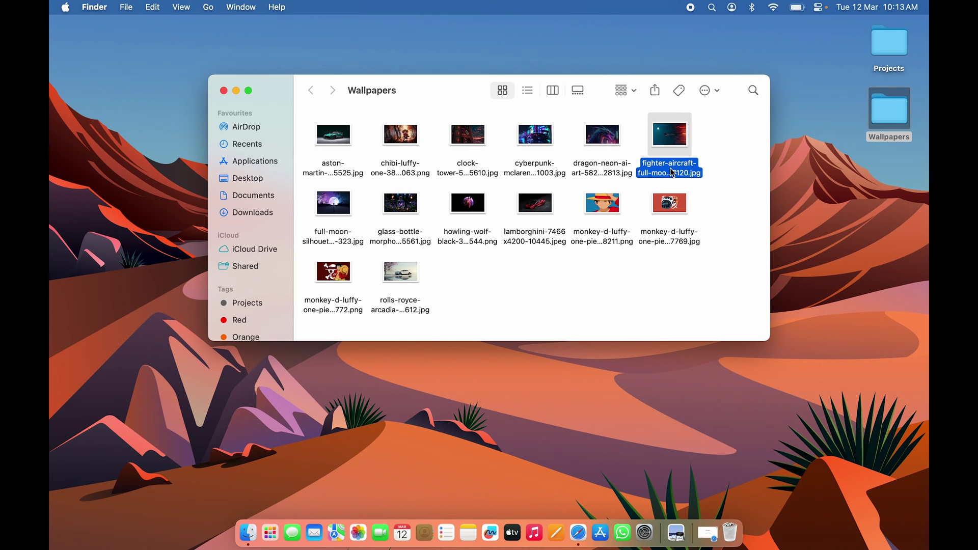
key(space)
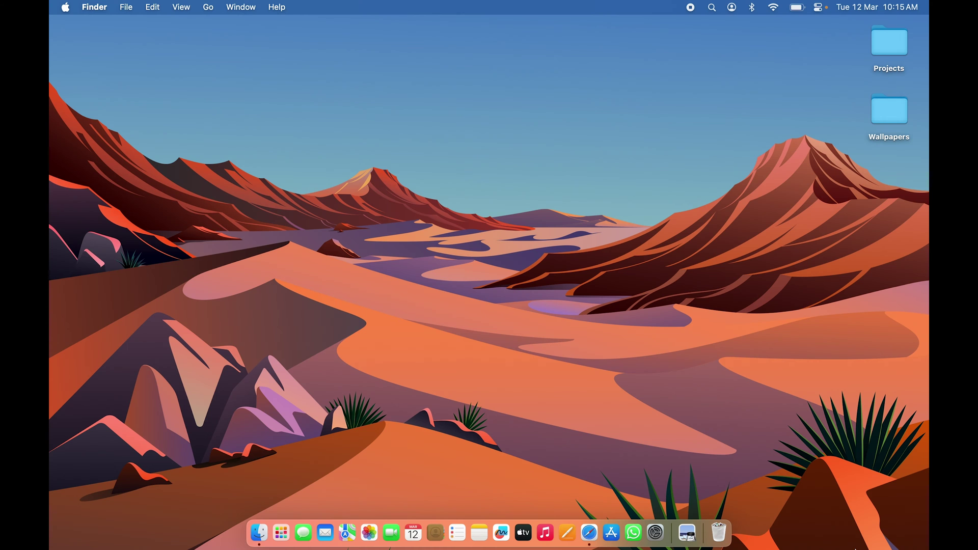
- Open Launchpad to view the installed apps and dismiss it
click(281, 533)
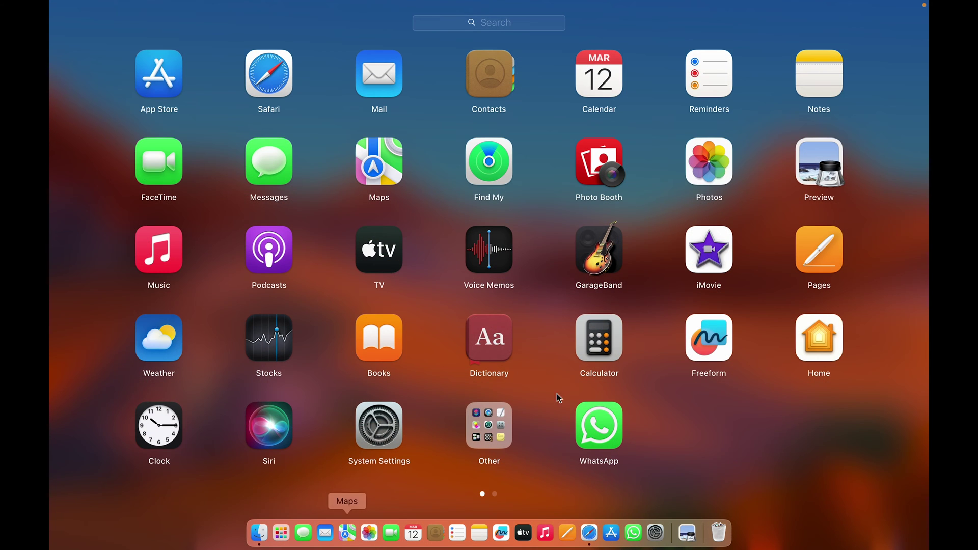
click(849, 481)
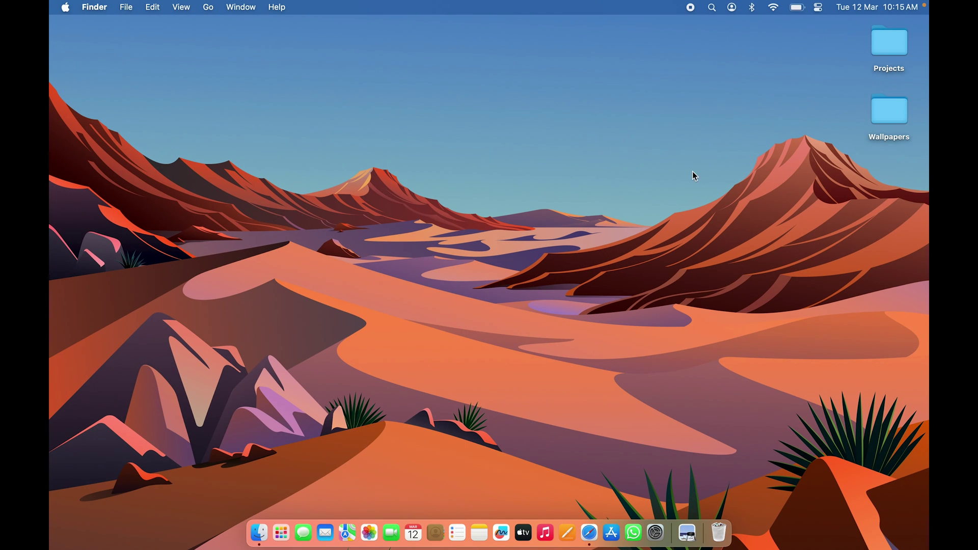
- Open Spotlight Search, clear the previous search text, and dismiss it
click(712, 8)
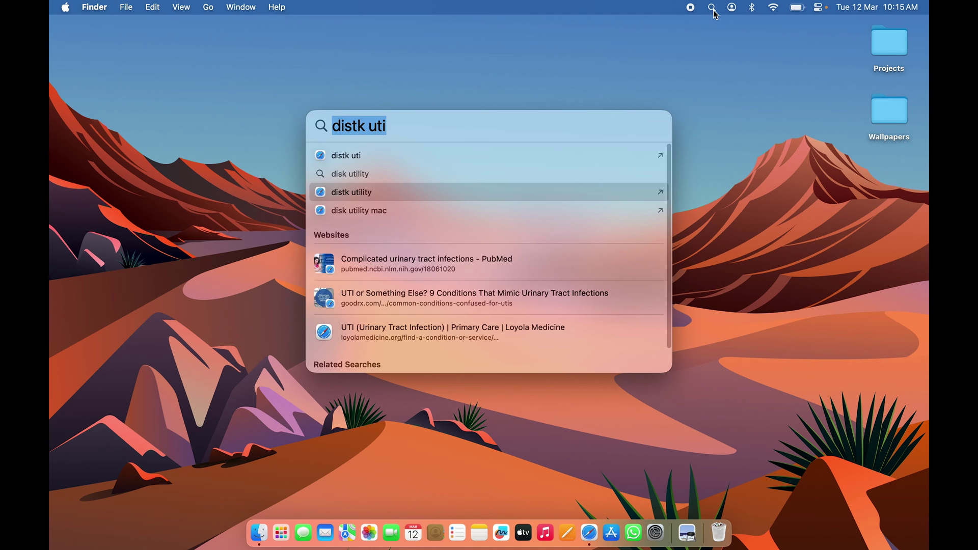
key(BackSpace)
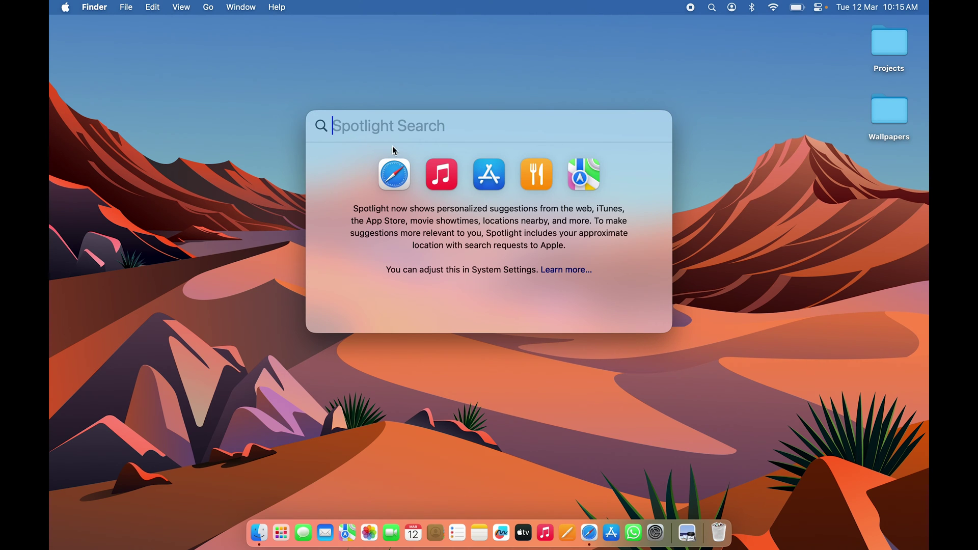
click(689, 107)
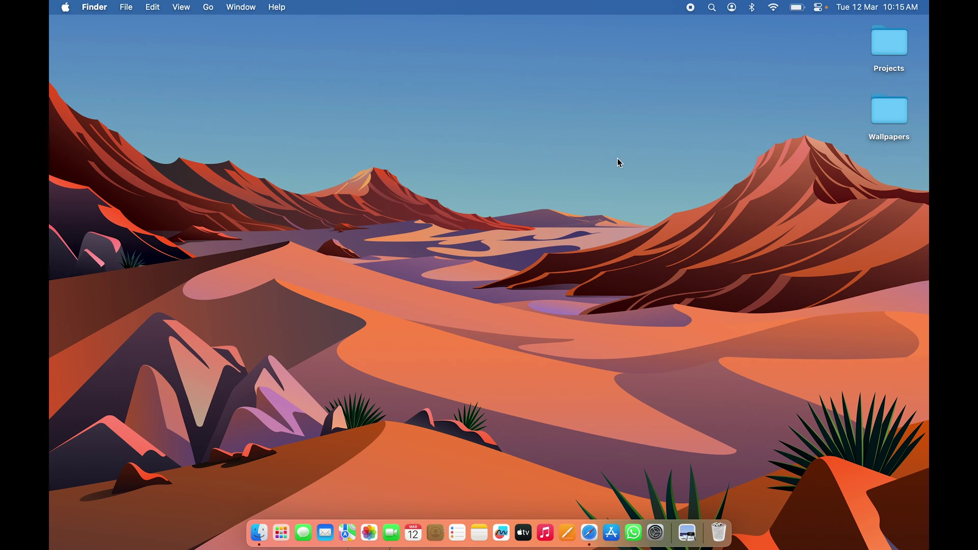
- Search Spotlight for "app store"
key(super+space)
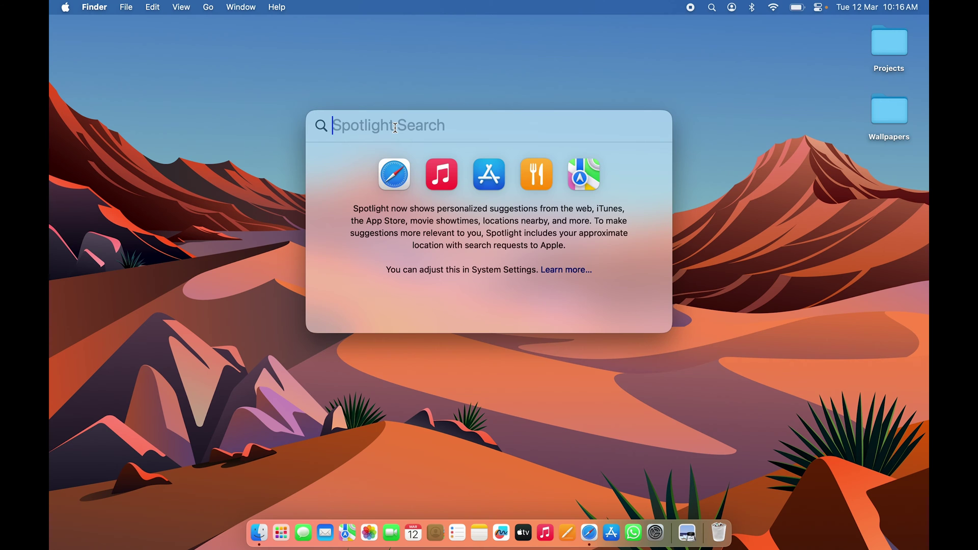
text(app s)
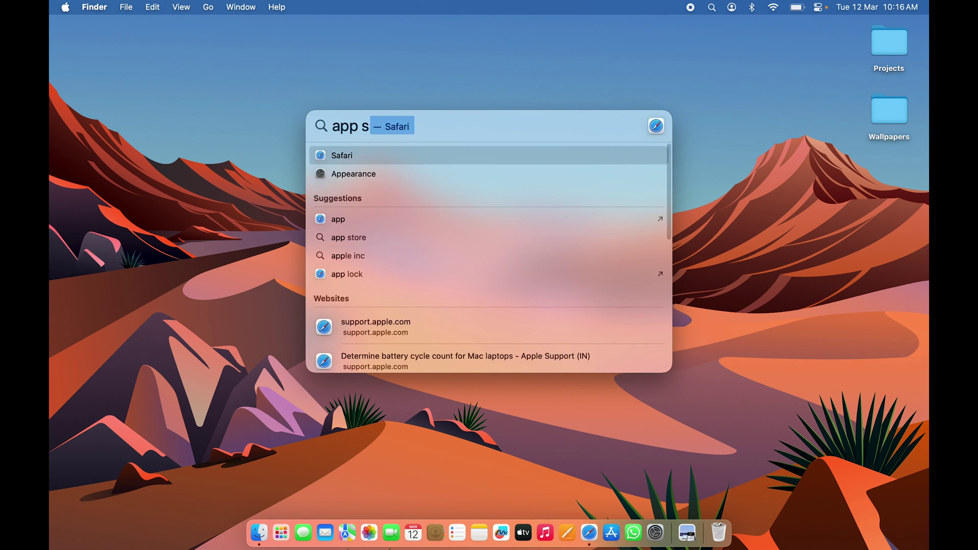
text(tore)
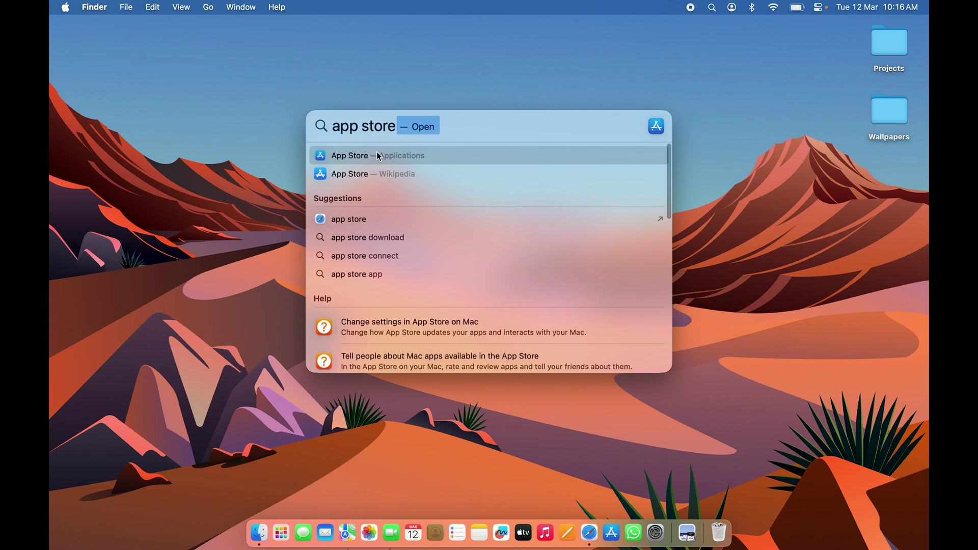
- Replace the Spotlight query with "system" to look up System Settings
key(BackSpace)
key(BackSpace)
key(BackSpace)
key(BackSpace)
key(BackSpace)
key(BackSpace)
key(BackSpace)
key(BackSpace)
key(BackSpace)
key(BackSpace)
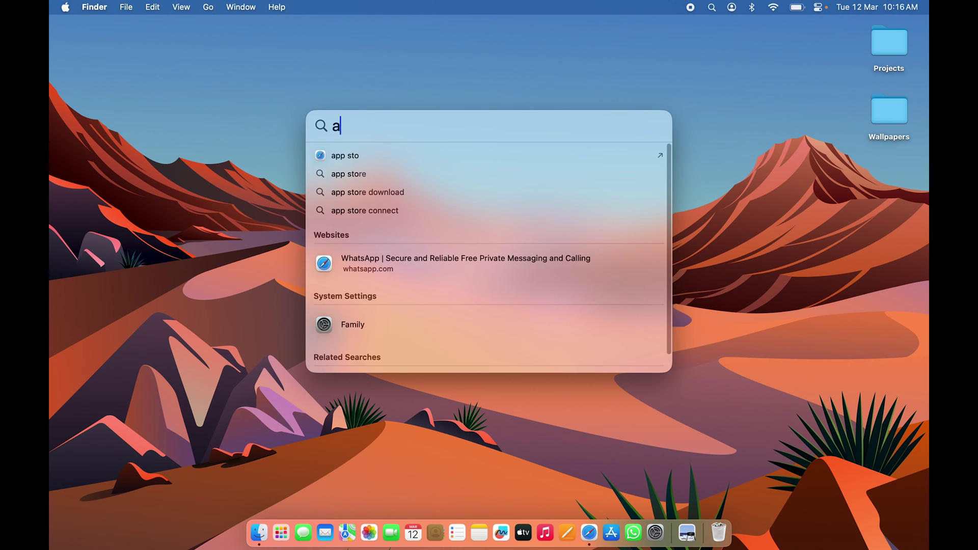
text(system)
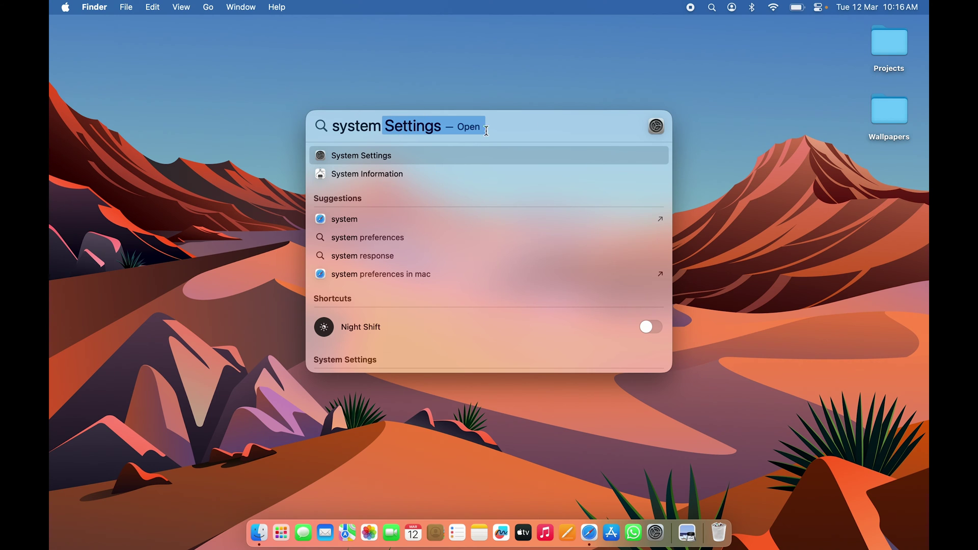
- Dismiss Spotlight and practise minimising the Safari window to the Dock and restoring it
click(614, 158)
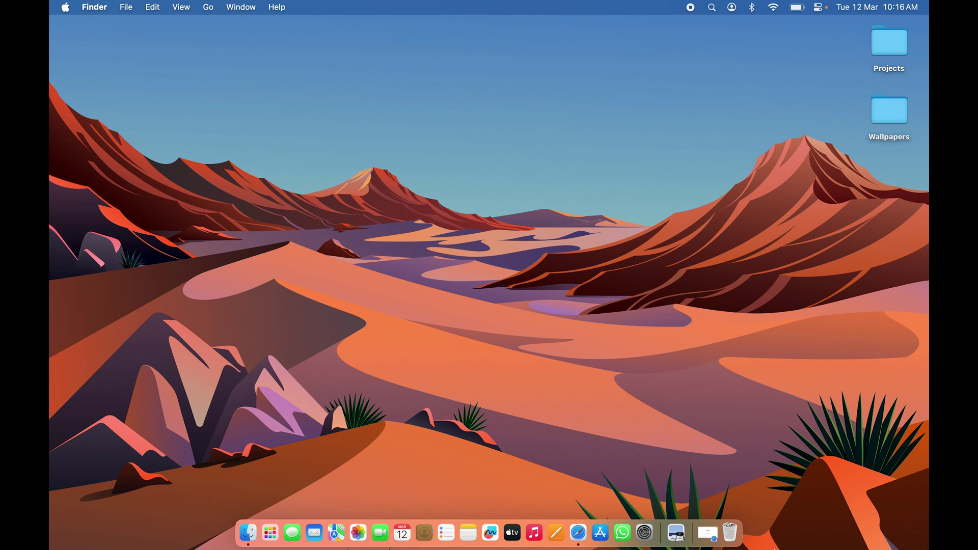
click(577, 534)
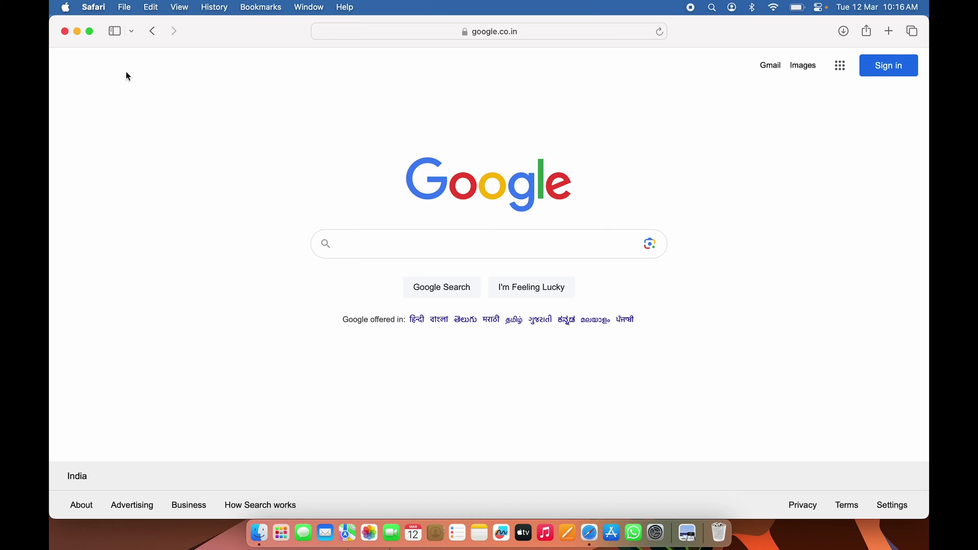
click(77, 32)
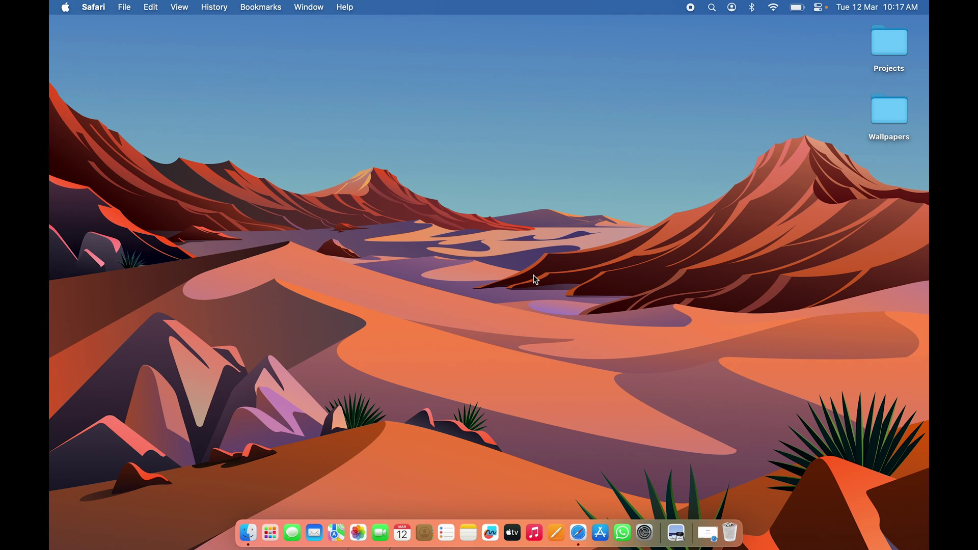
click(581, 542)
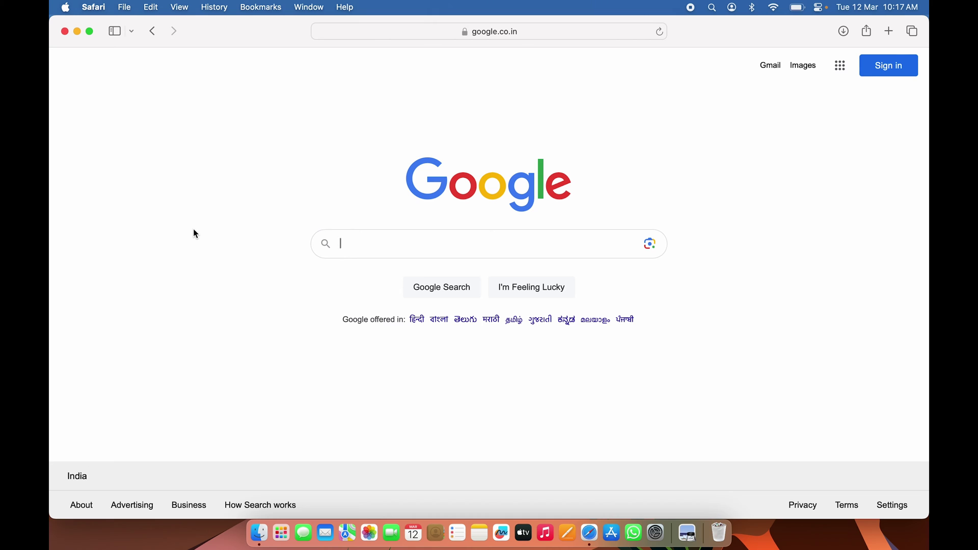
- Hide Safari, bring its Google page back into view, and put the window away again
key(super+h)
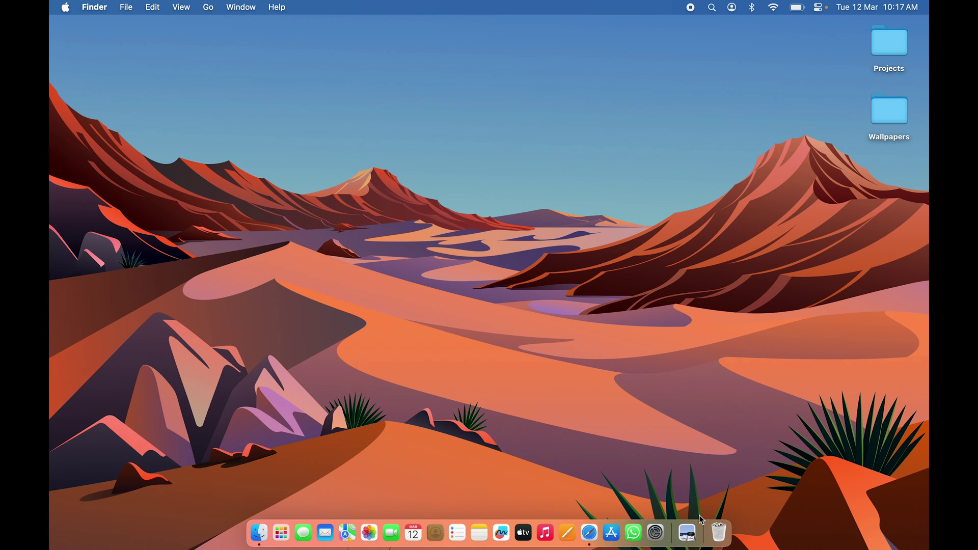
click(591, 534)
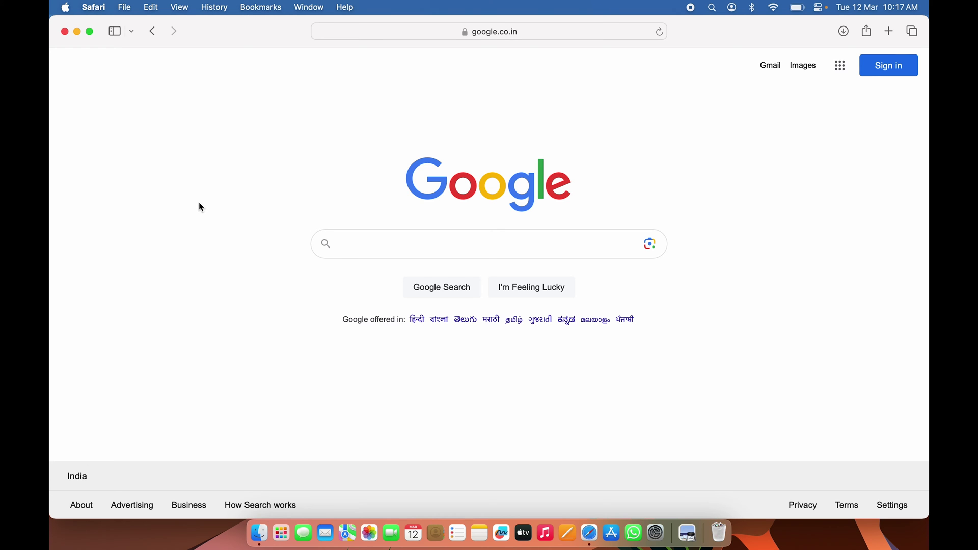
key(cmd+q)
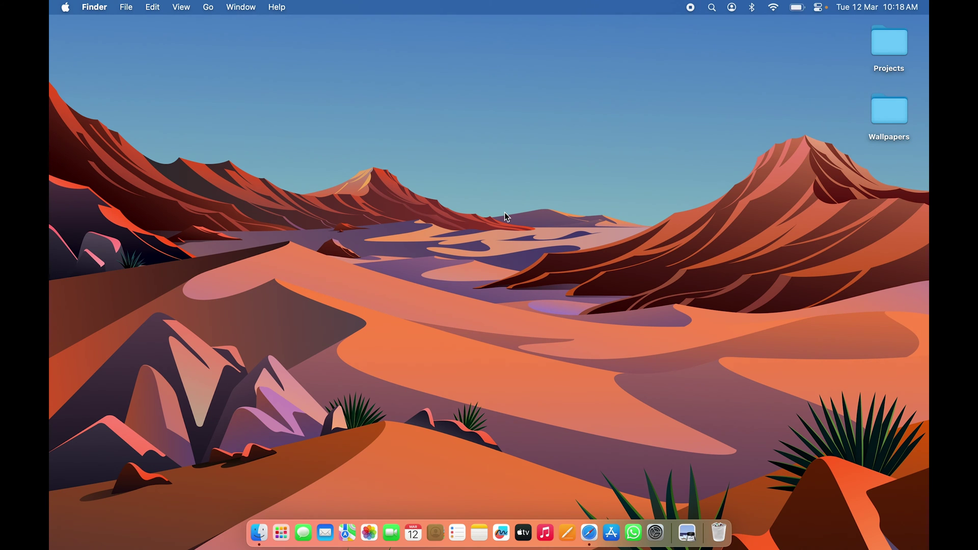
- Open a Finder search window and search This Mac for "whatsapp"
key(super+f)
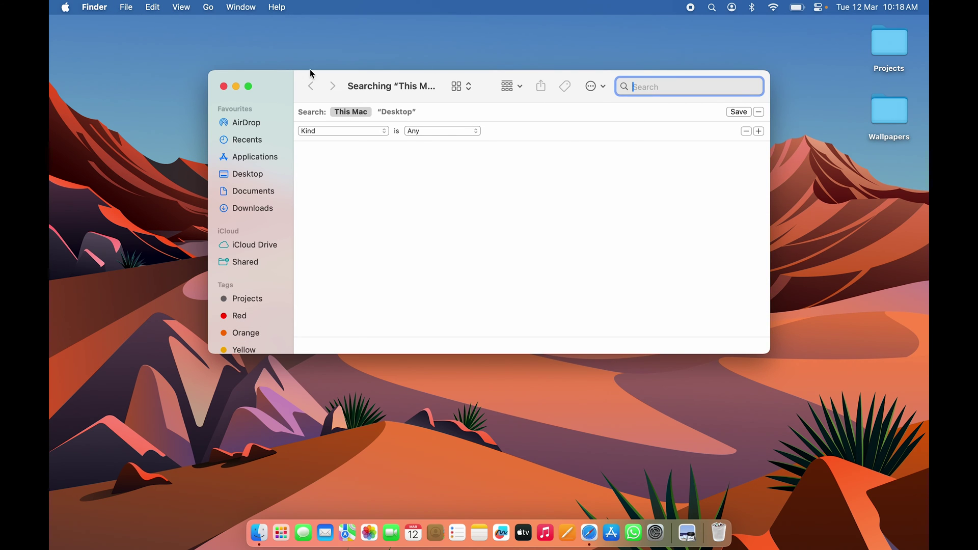
text(whats)
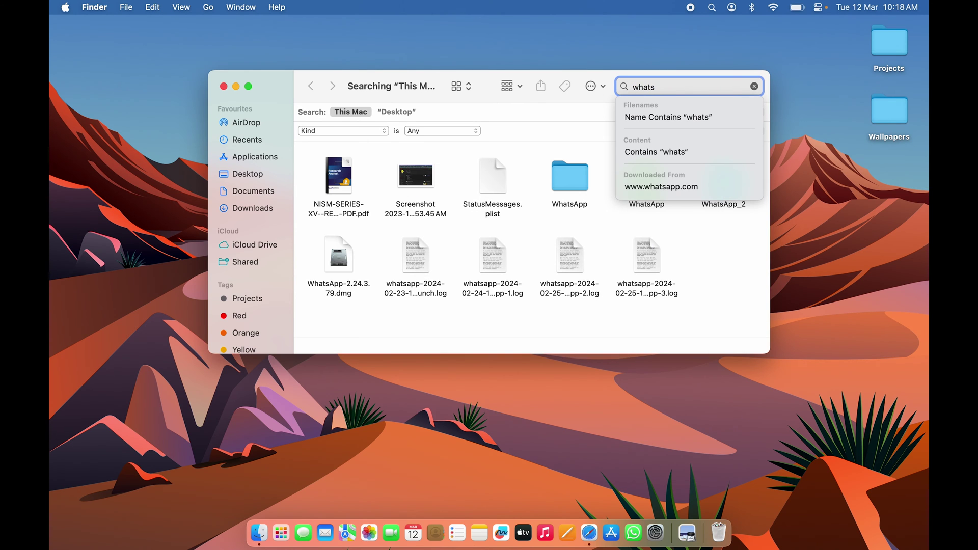
text(app)
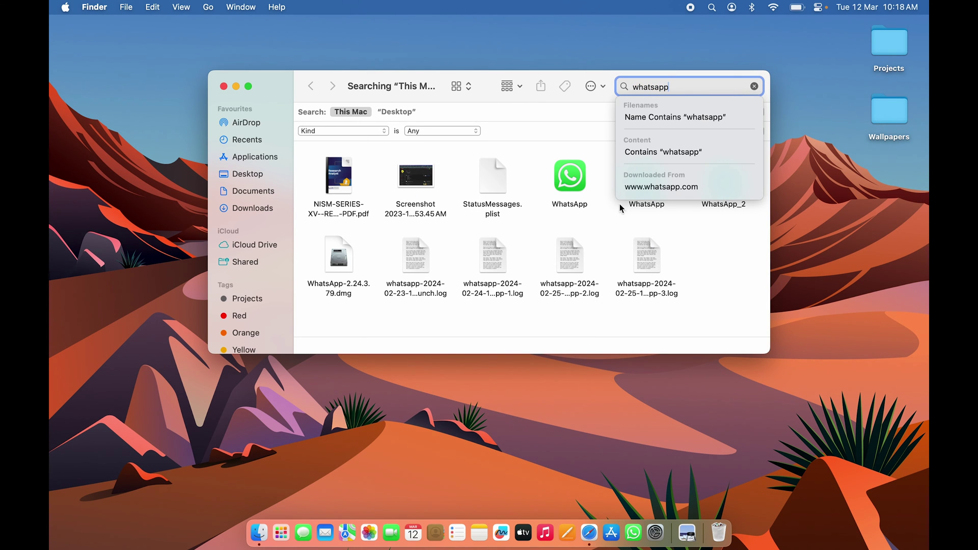
click(705, 268)
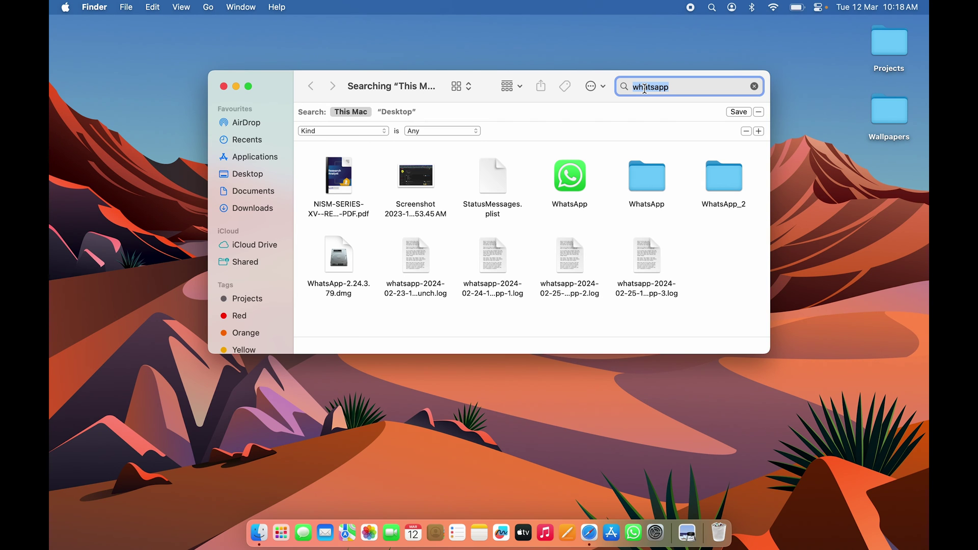
- Replace the Finder query with "image", browse the matching files, and close the search window
text(image)
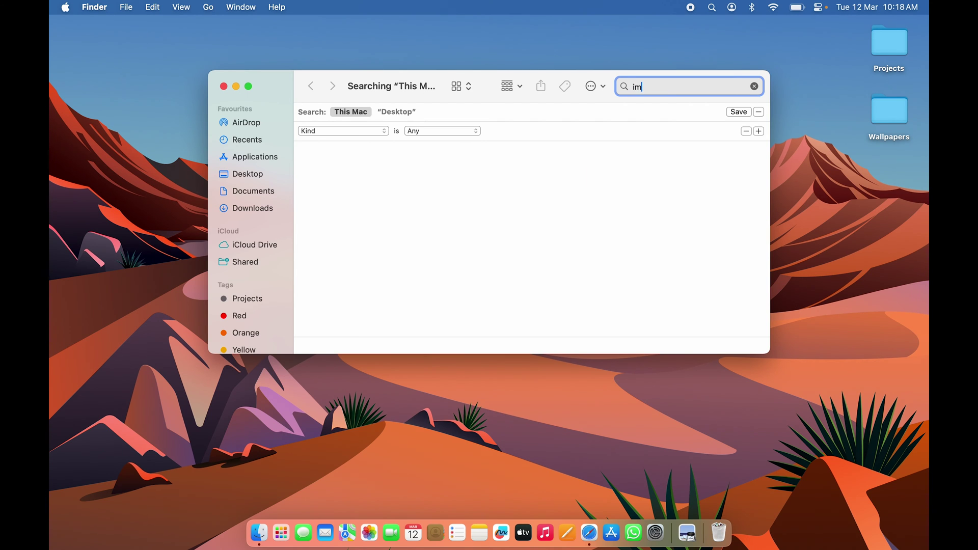
click(303, 184)
scroll(300, 262, down, 5)
scroll(301, 264, down, 3)
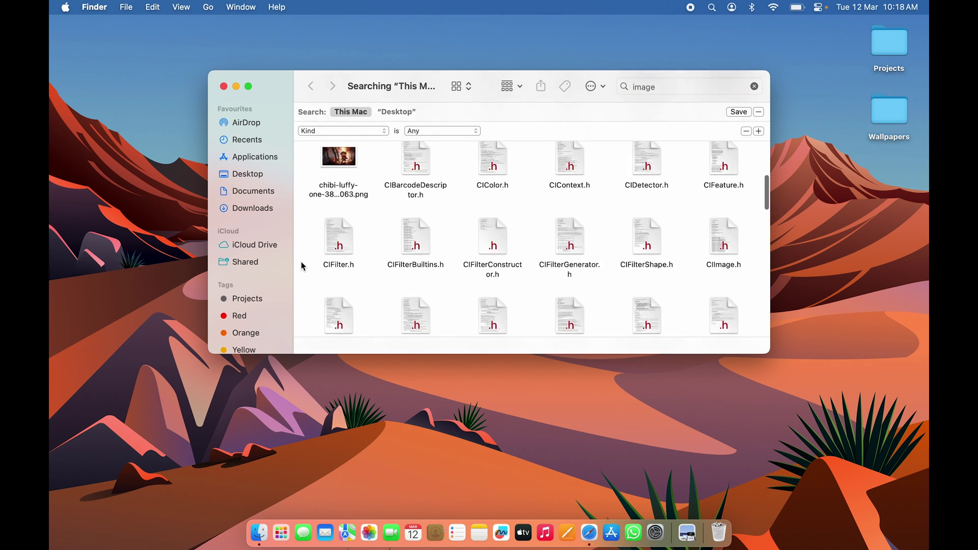
scroll(301, 263, up, 10)
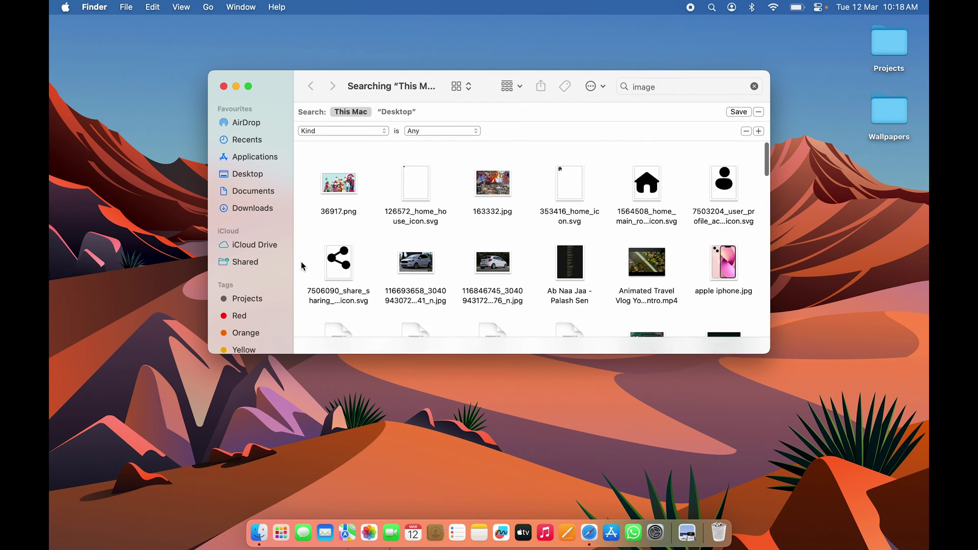
click(755, 86)
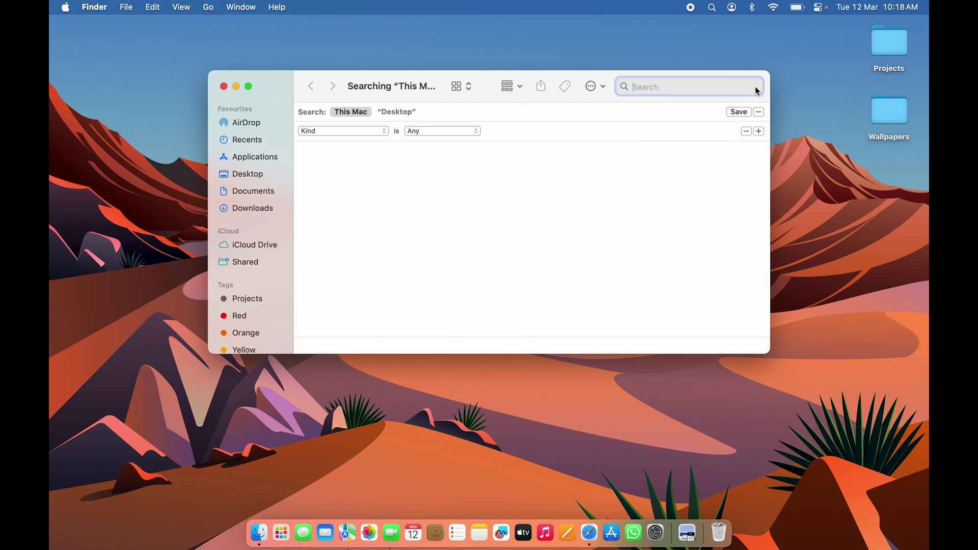
click(224, 86)
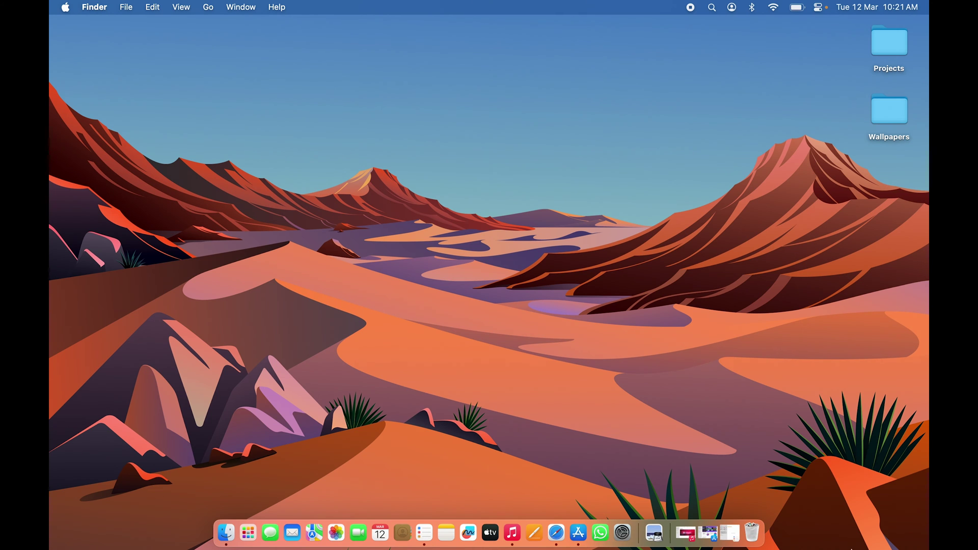
- Bring up the Reminders window and quit Reminders completely
click(424, 533)
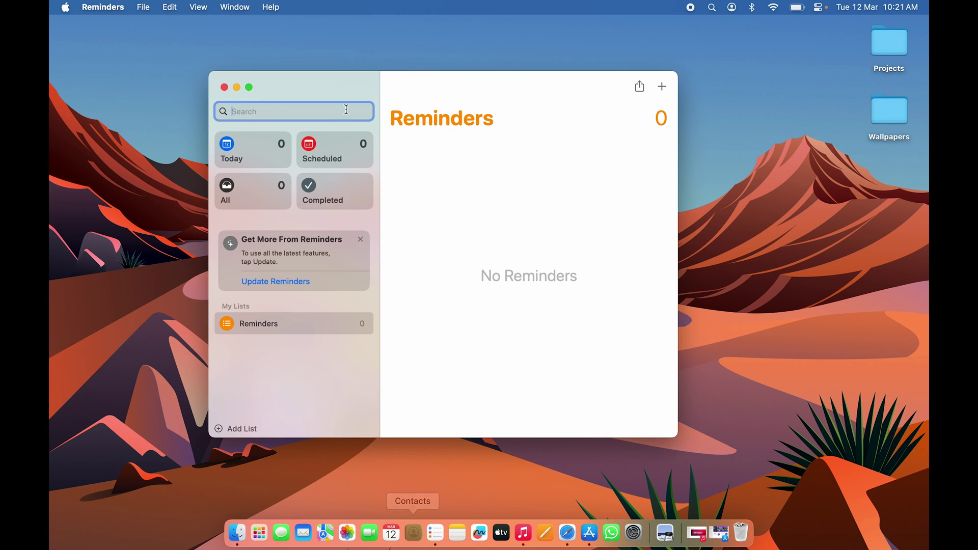
click(102, 7)
click(111, 134)
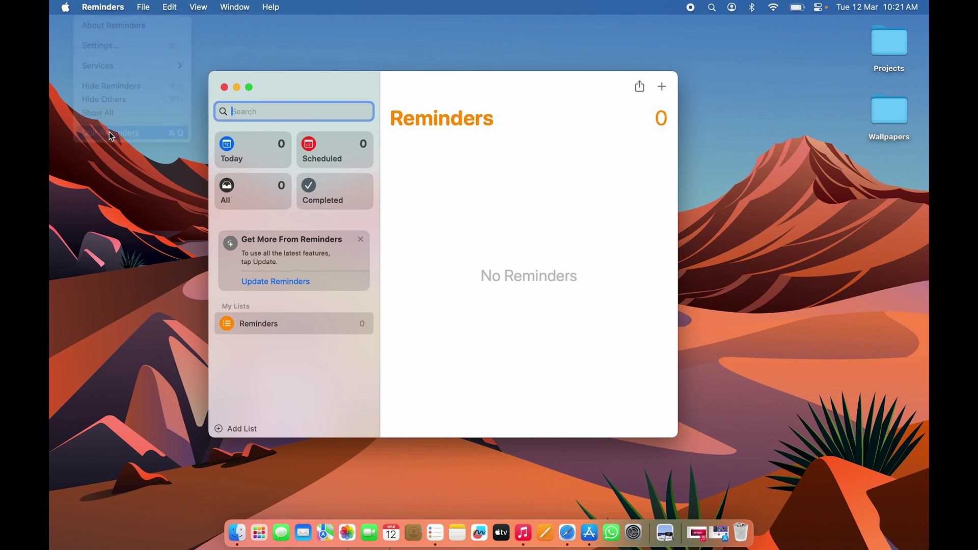
- Bring up the App Store and Music one after the other, quitting each app completely
click(589, 533)
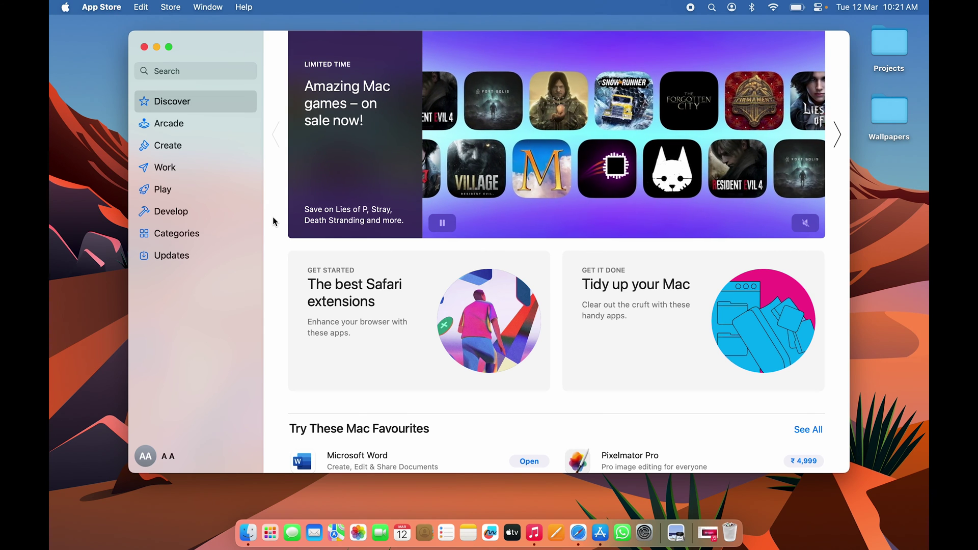
key(super+q)
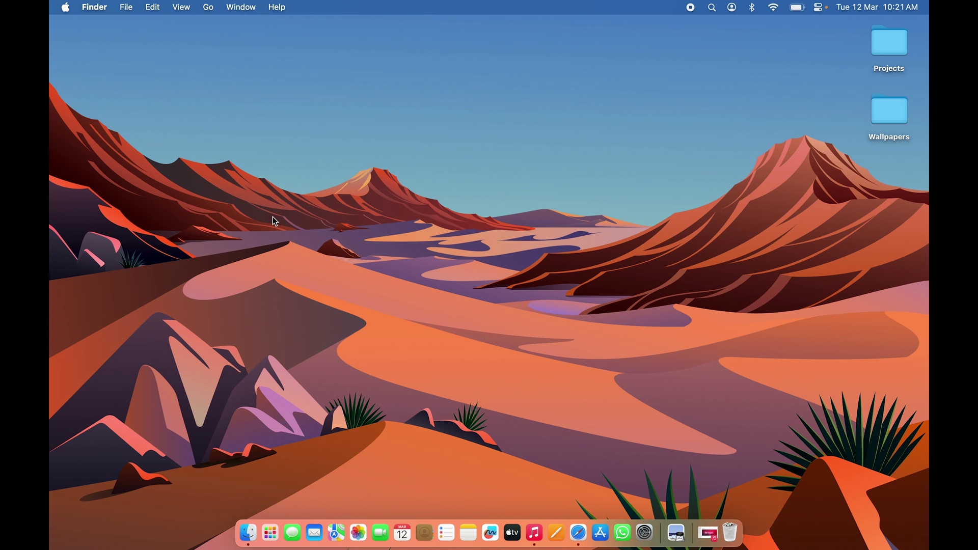
click(539, 536)
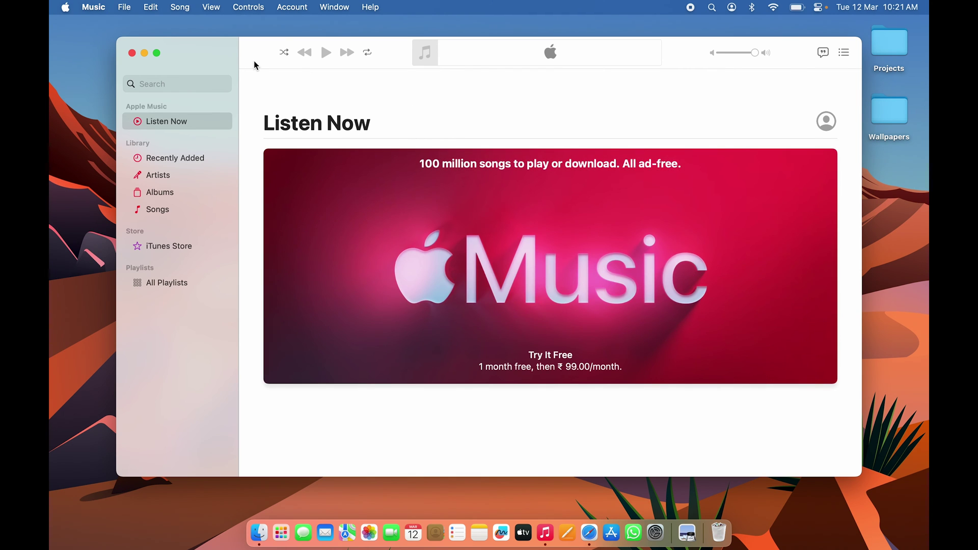
key(super+q)
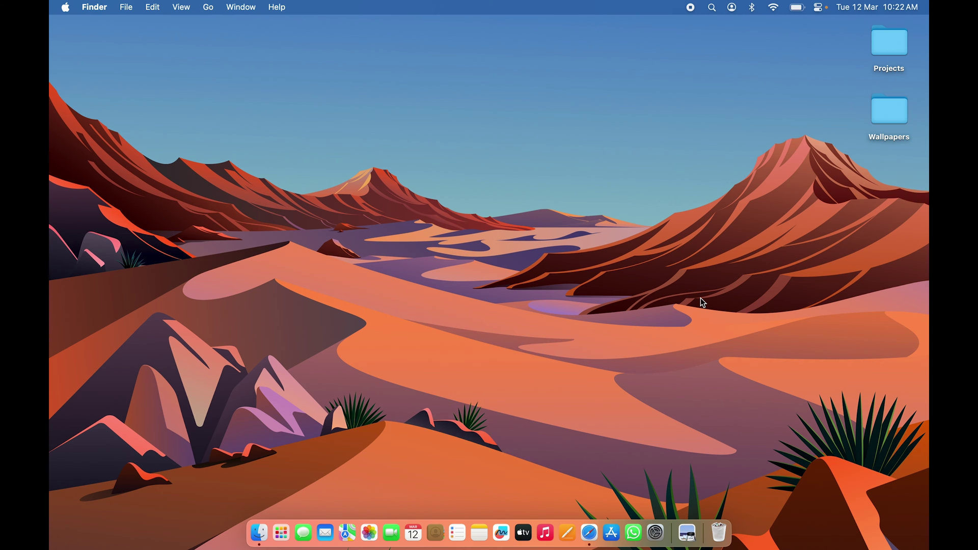
- Raise and lower the system volume in full steps, and repeat the adjustment in fine increments
key(XF86AudioRaiseVolume)
key(XF86AudioRaiseVolume)
key(XF86AudioRaiseVolume)
key(XF86AudioRaiseVolume)
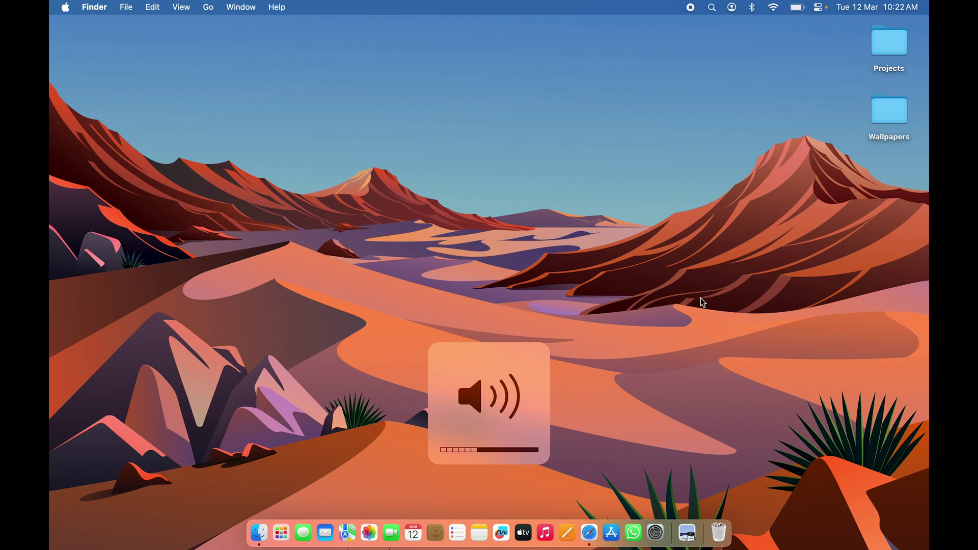
key(XF86AudioLowerVolume)
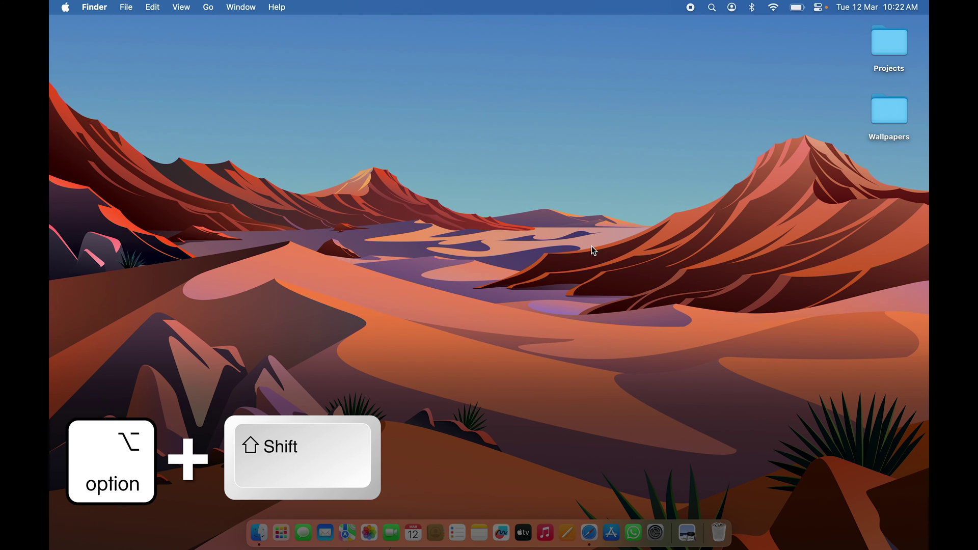
key(alt+shift+XF86AudioRaiseVolume)
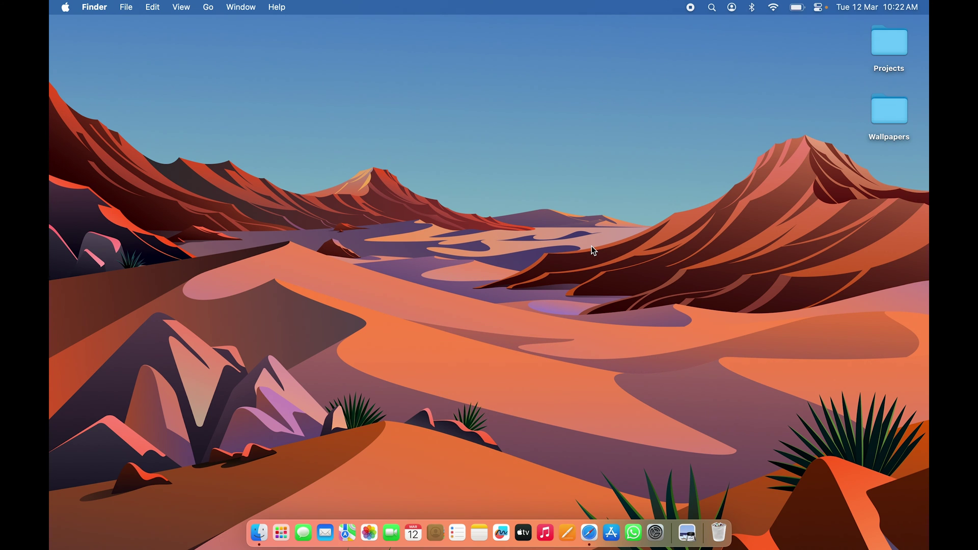
key(alt+shift+XF86AudioLowerVolume)
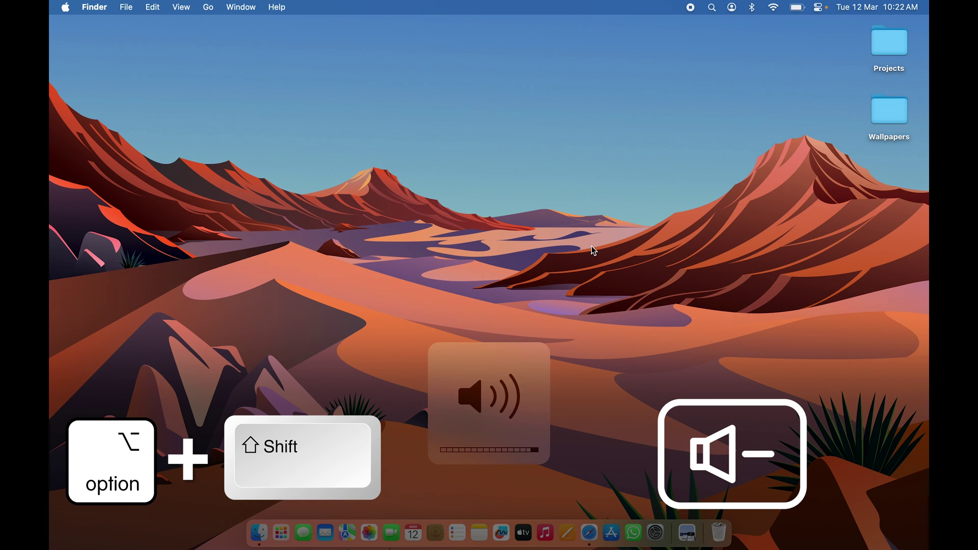
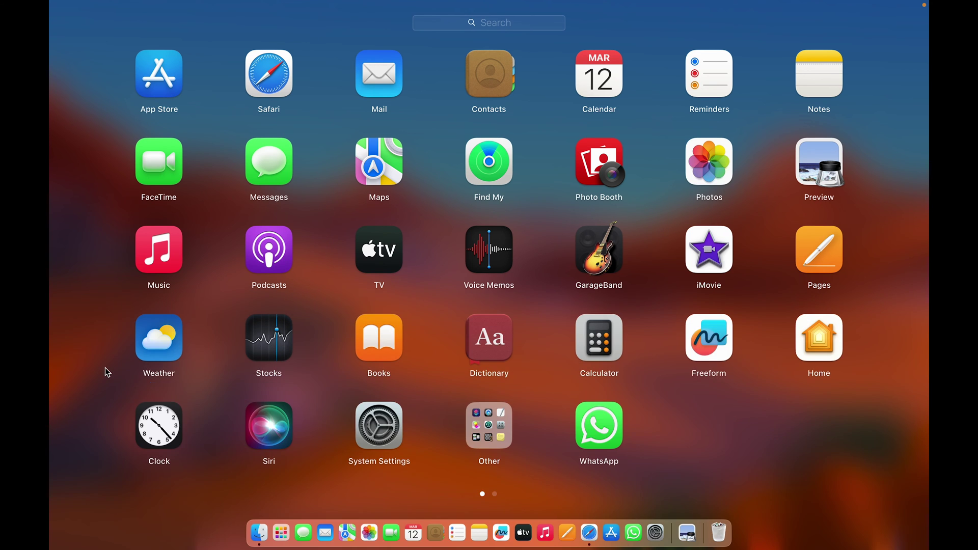
- Dismiss Launchpad, preview the full-screen screenshot on the desktop with Quick Look, and close the preview
click(105, 368)
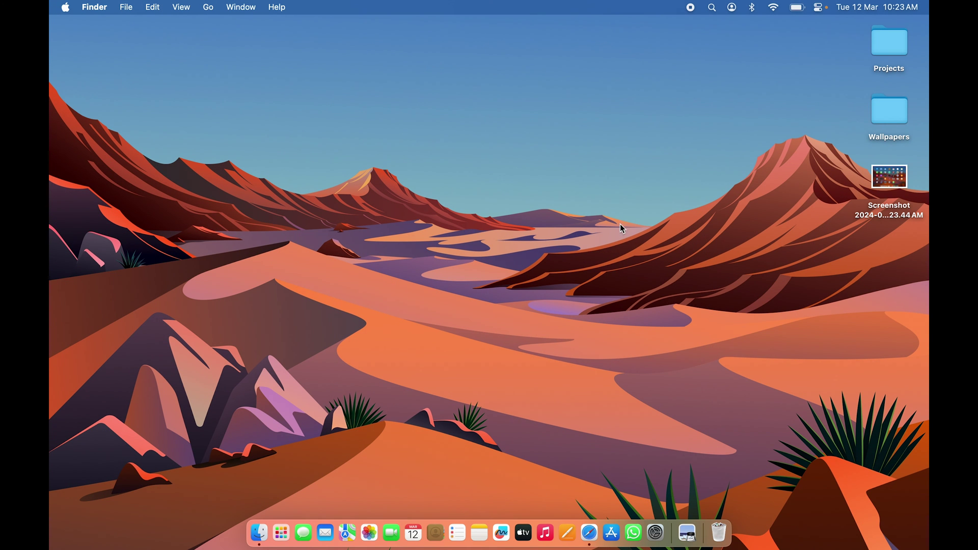
click(892, 210)
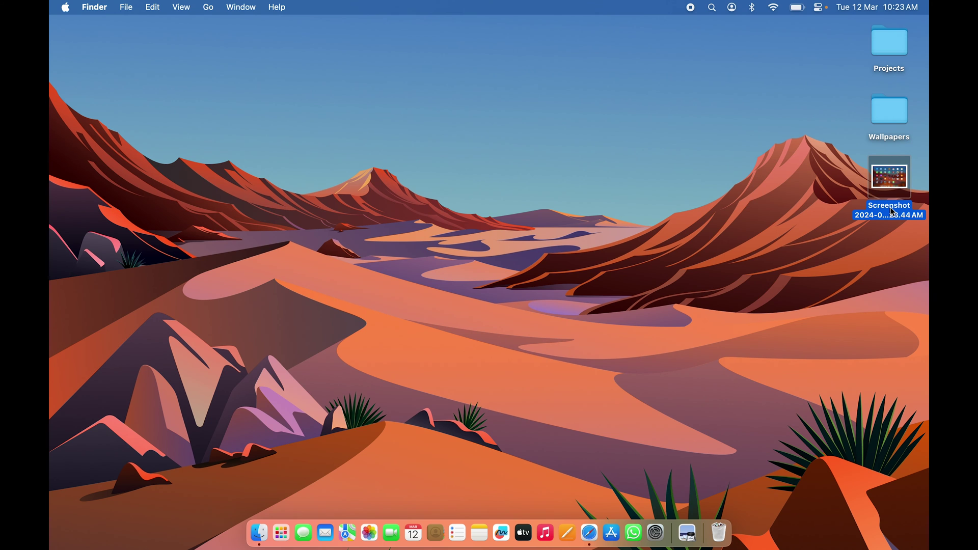
key(space)
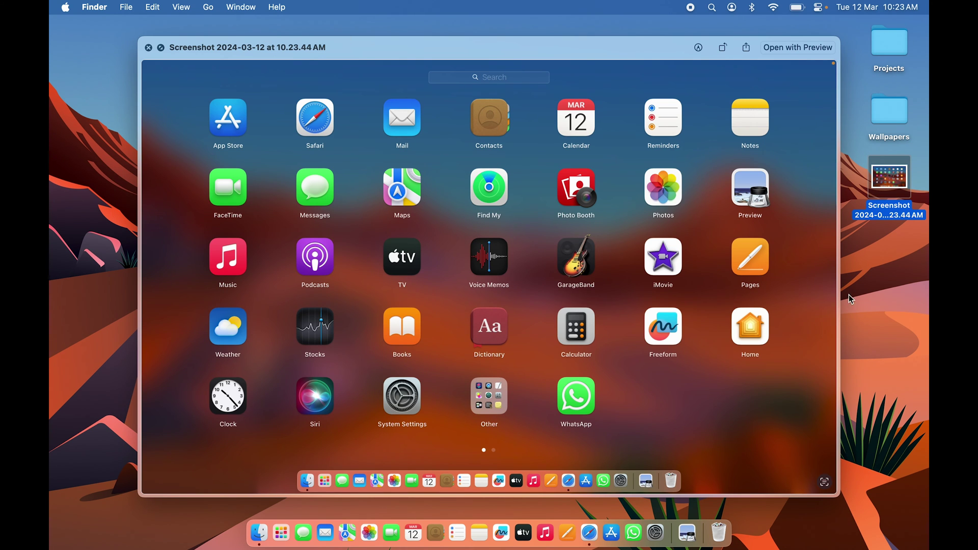
key(space)
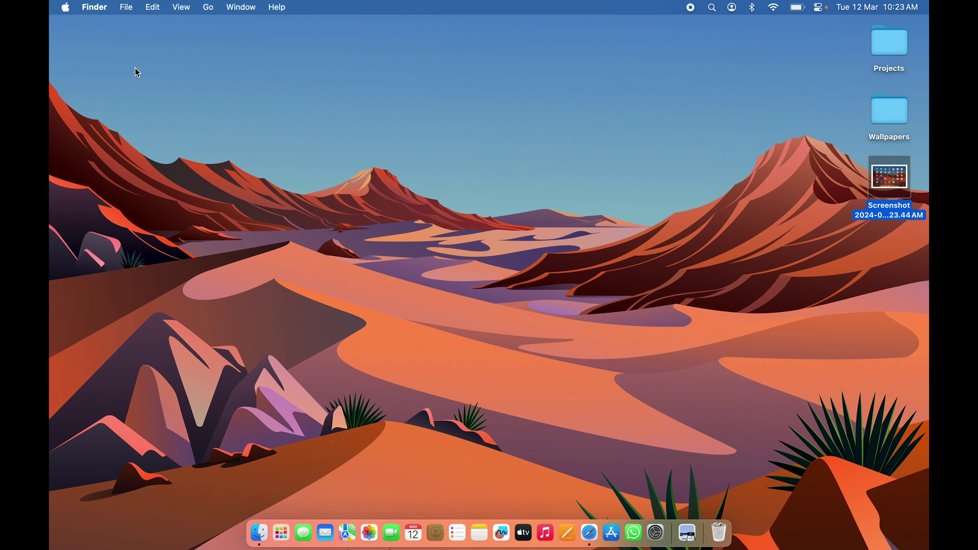
click(796, 327)
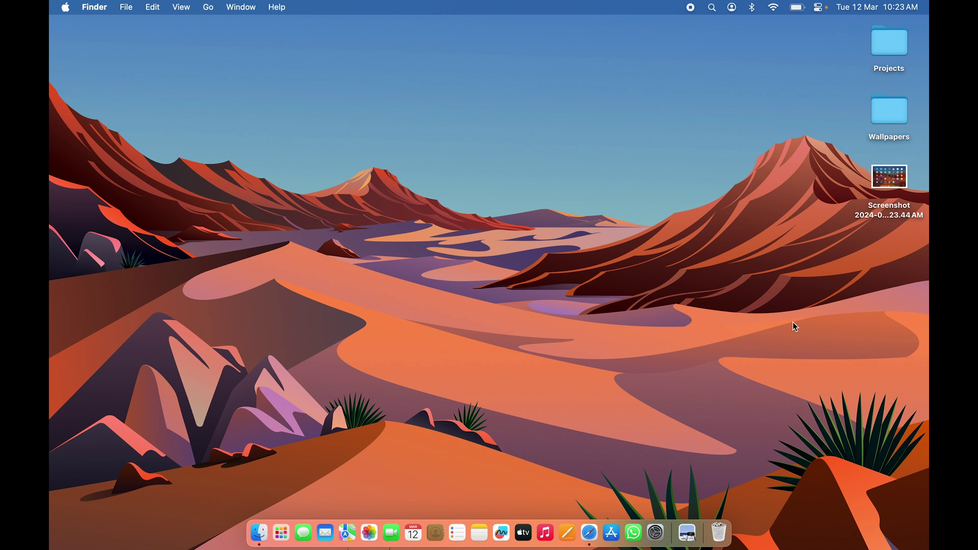
- Capture the Launchpad area covering Calendar, Reminders, Notes, Photo Booth, Photos and Preview, and preview the new screenshot with Quick Look
click(281, 533)
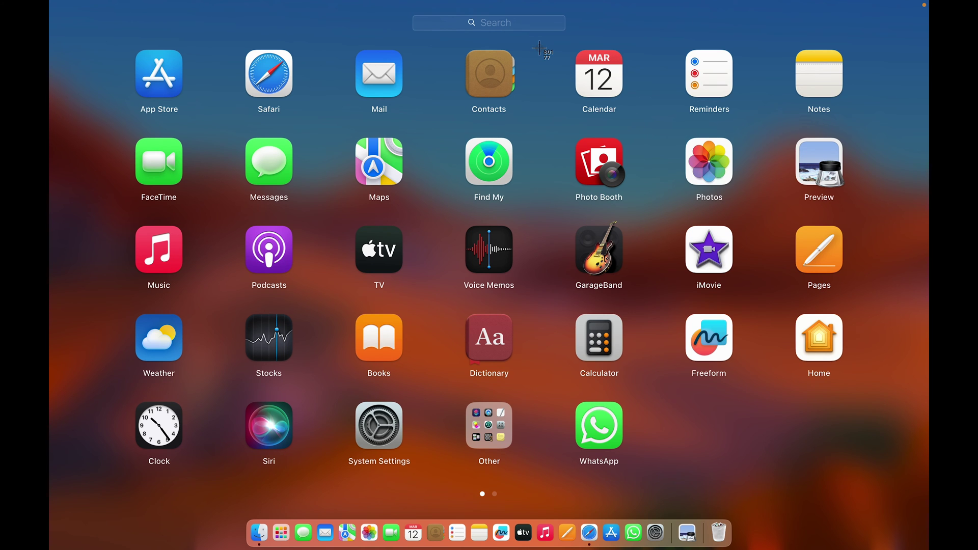
drag(539, 47, 868, 209)
click(732, 451)
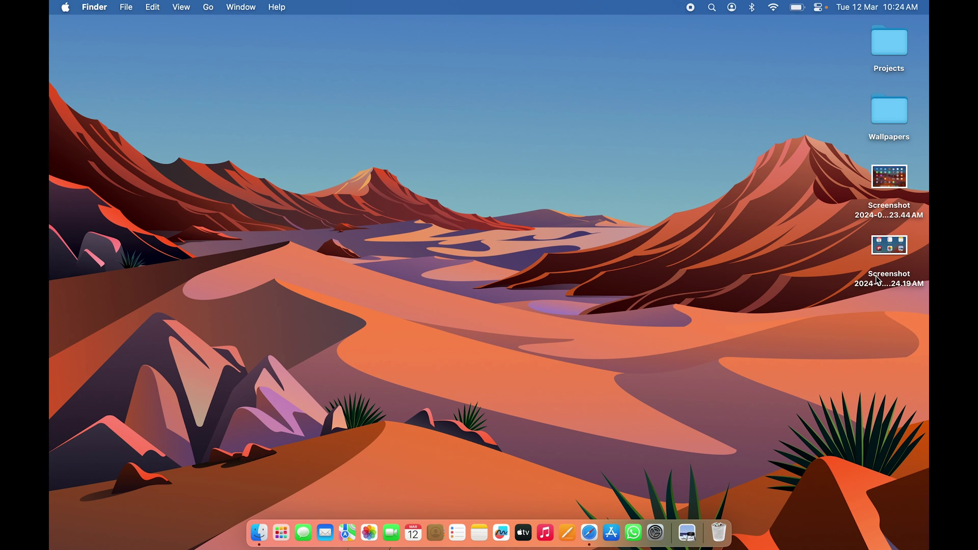
click(883, 283)
key(space)
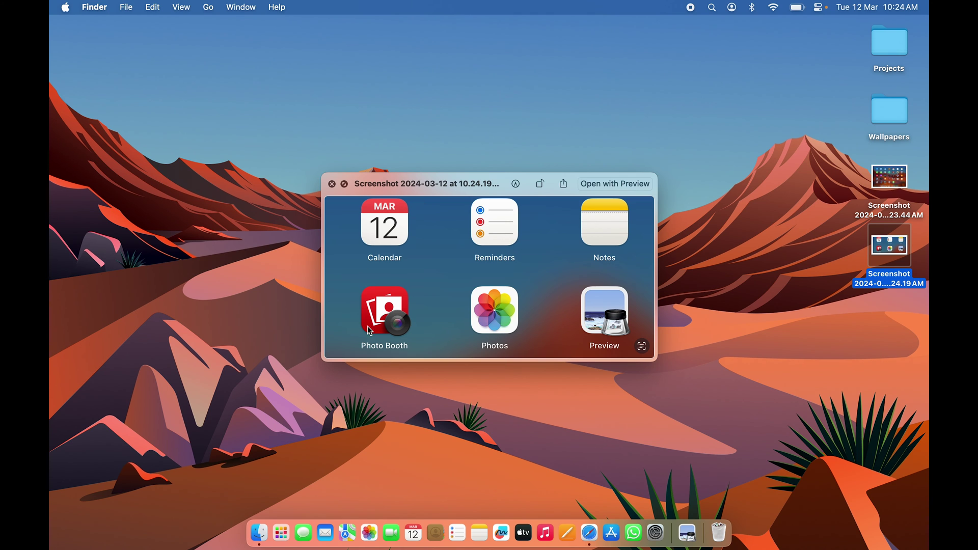
- Close the Quick Look preview of the Launchpad area screenshot and deselect its file on the desktop
click(332, 185)
click(869, 394)
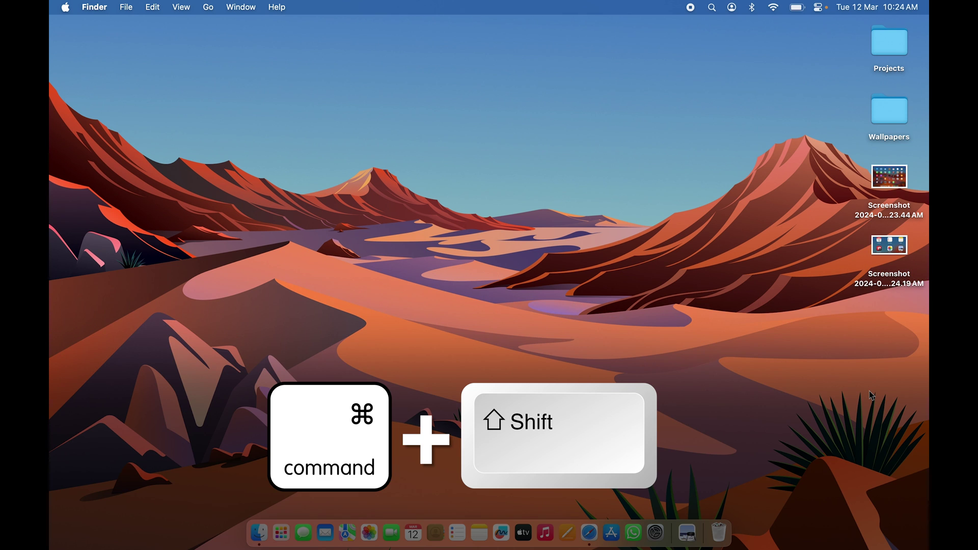
key(super+shift+3)
key(super+shift+4)
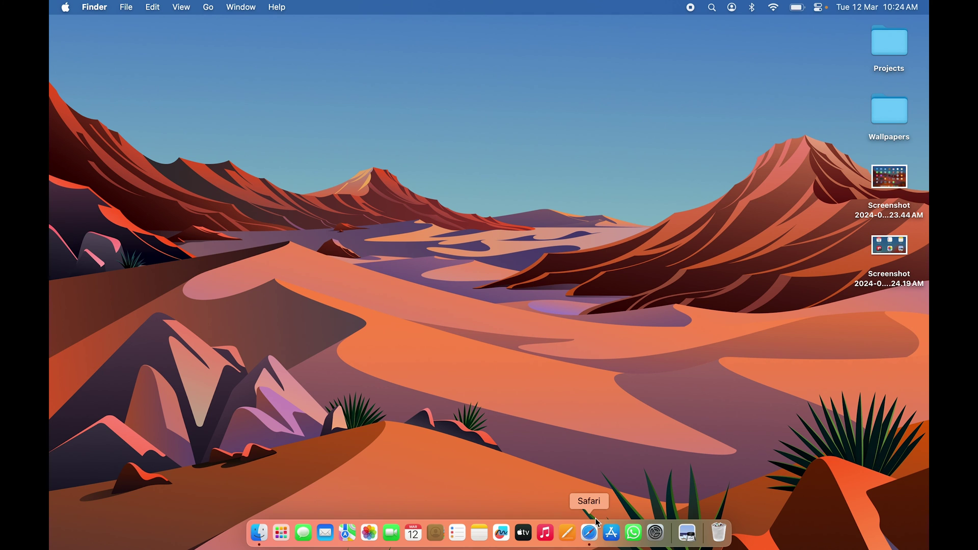
- Switch to Safari and load the Apple site from Favourites in a new tab
click(589, 541)
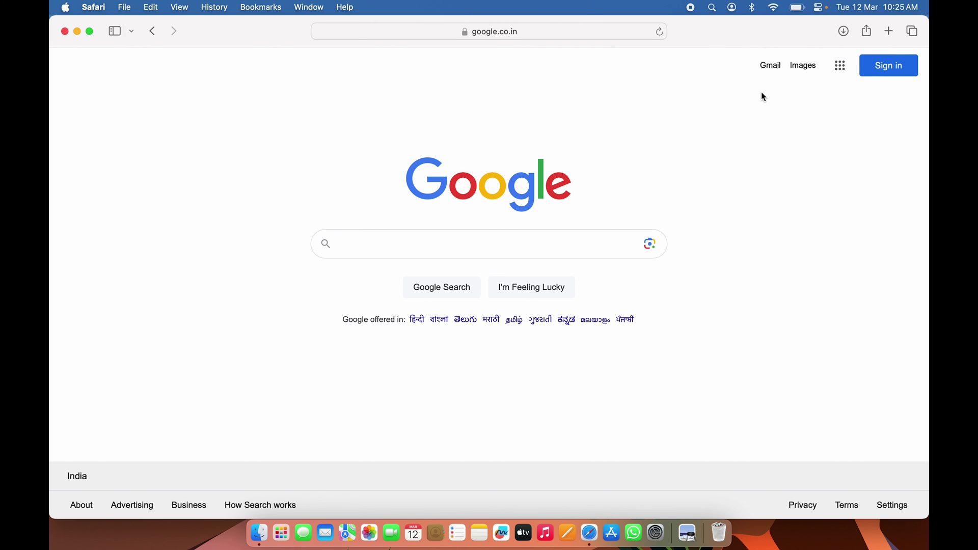
click(889, 32)
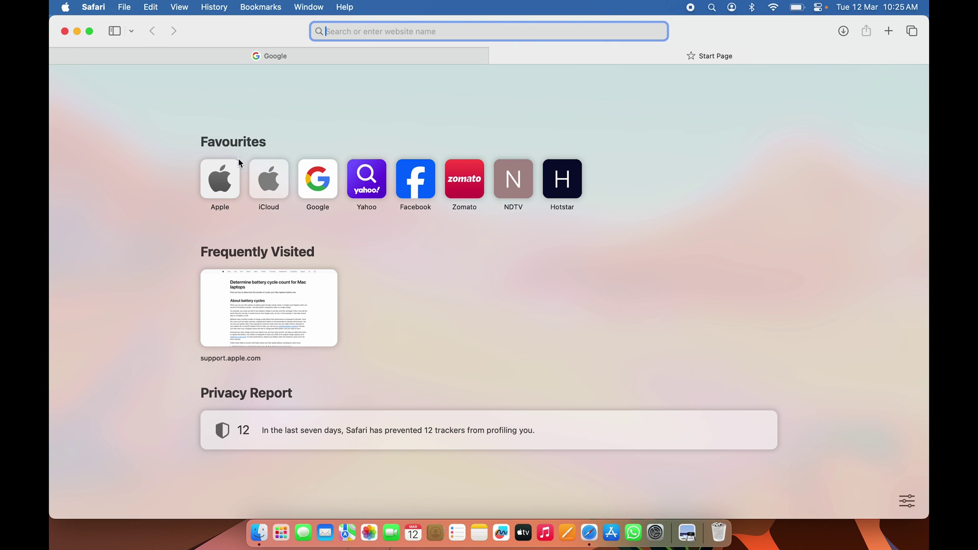
click(218, 187)
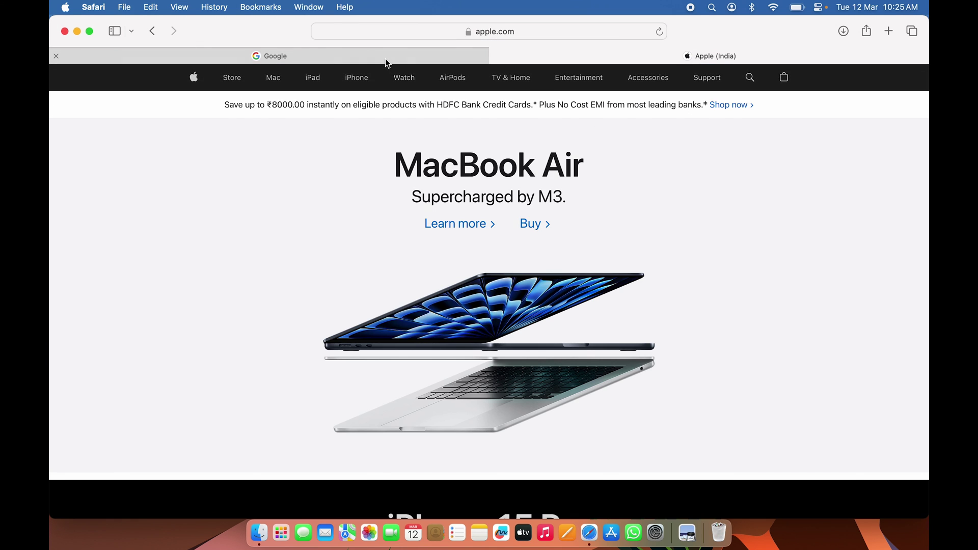
- Switch to the Google tab and back to the Apple tab, and open two additional blank tabs
click(388, 61)
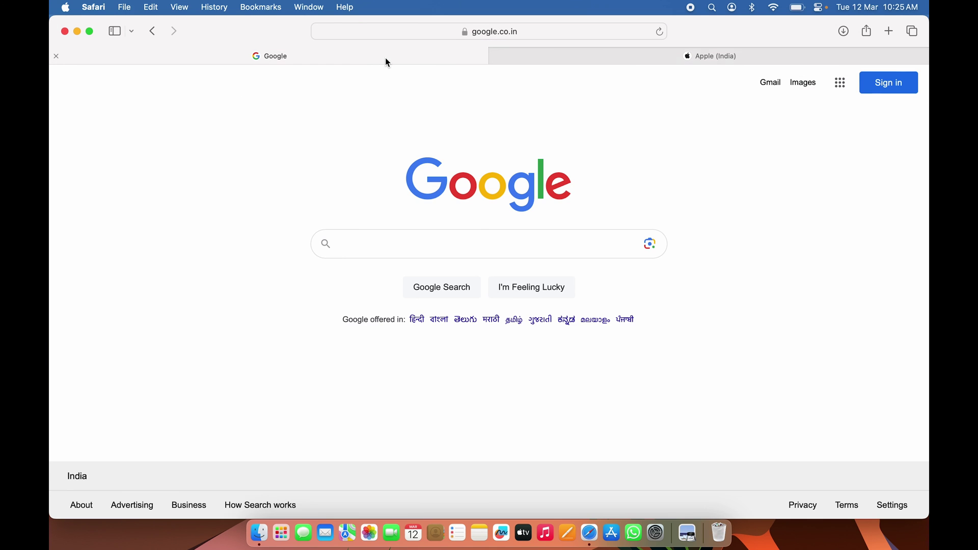
click(624, 61)
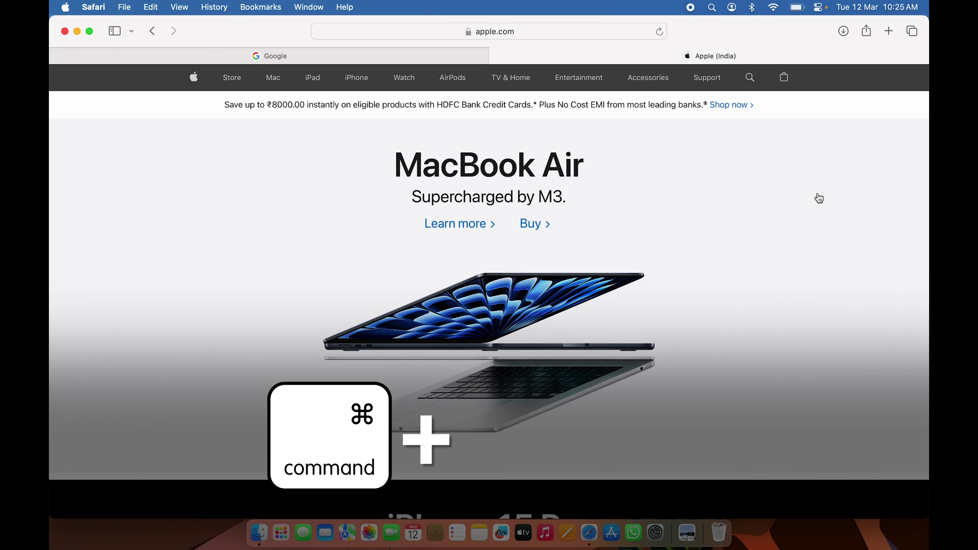
key(super+t)
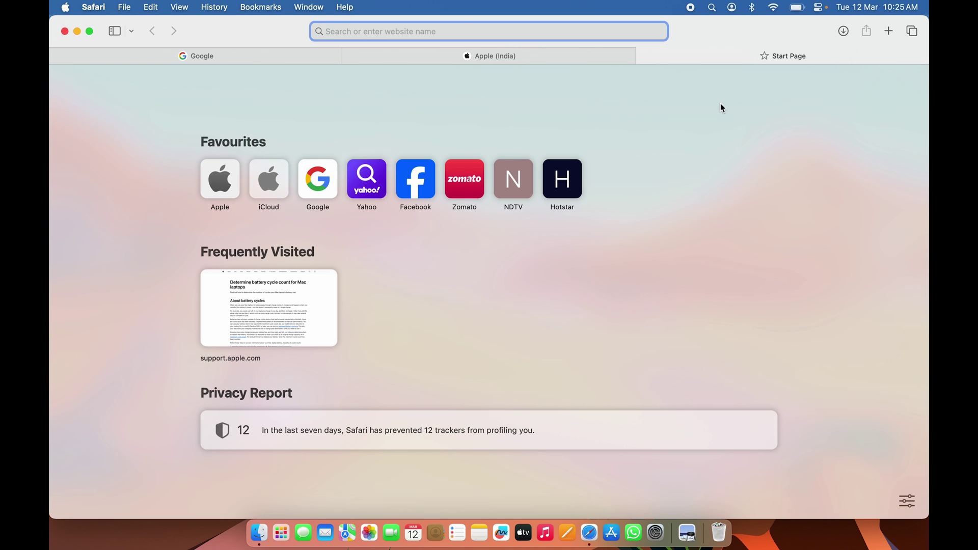
key(super+t)
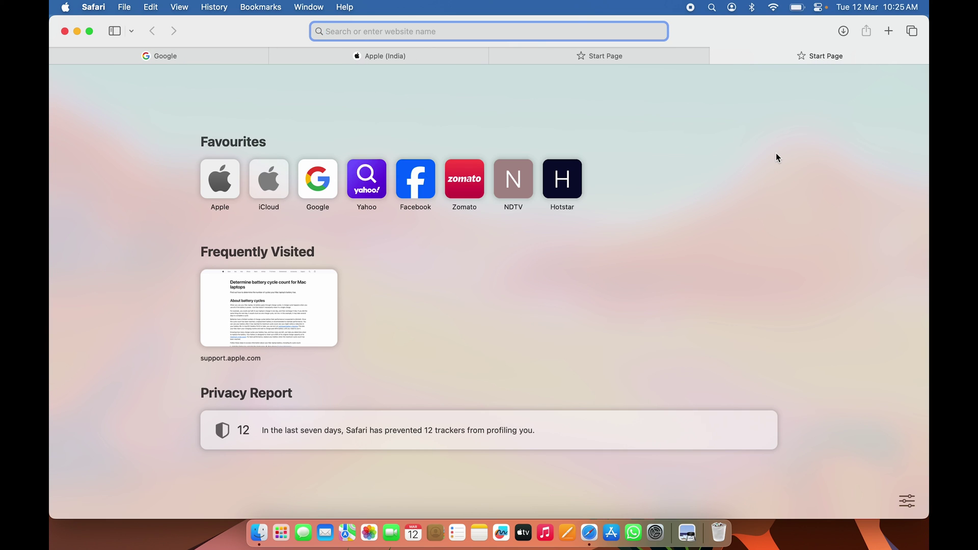
- Close the Apple tab and the Start Page tab following it, and open one new blank tab
click(389, 62)
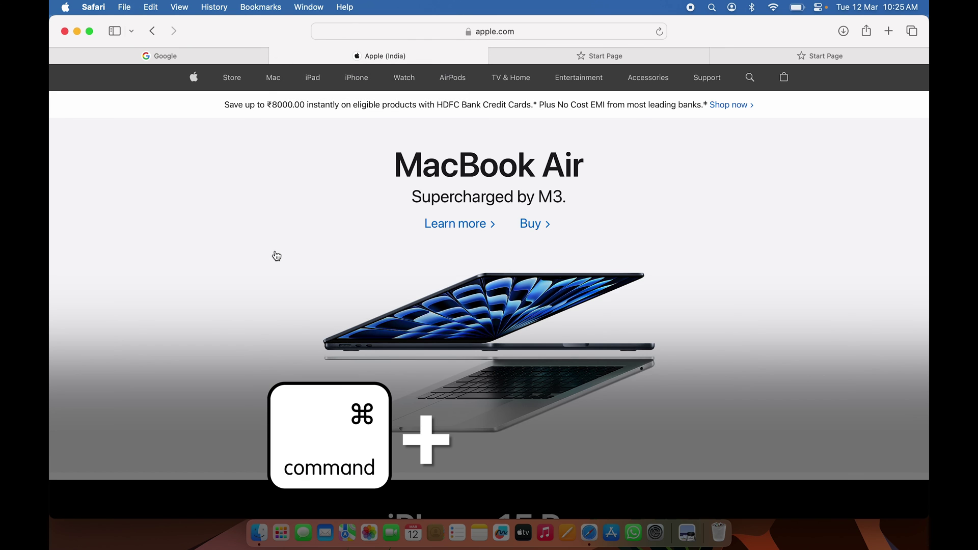
key(super+w)
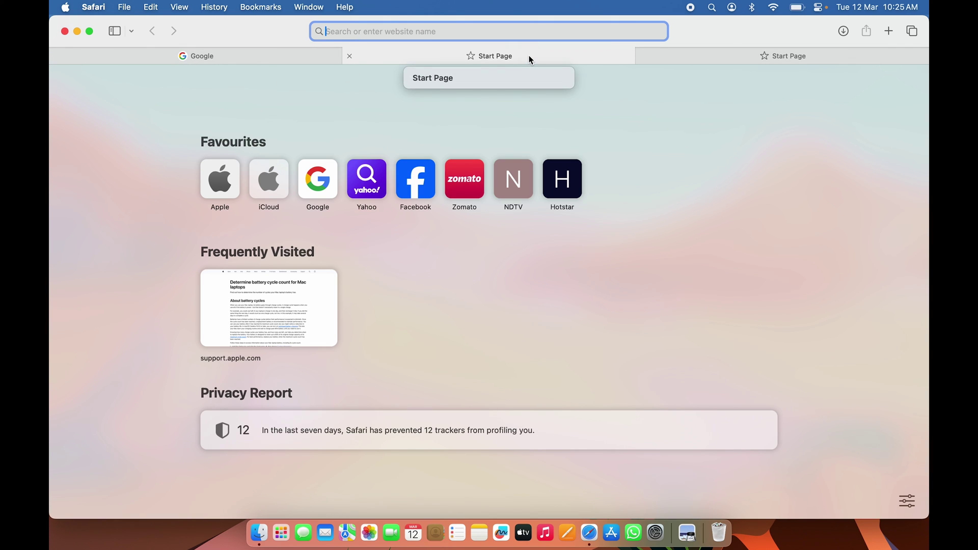
key(super+w)
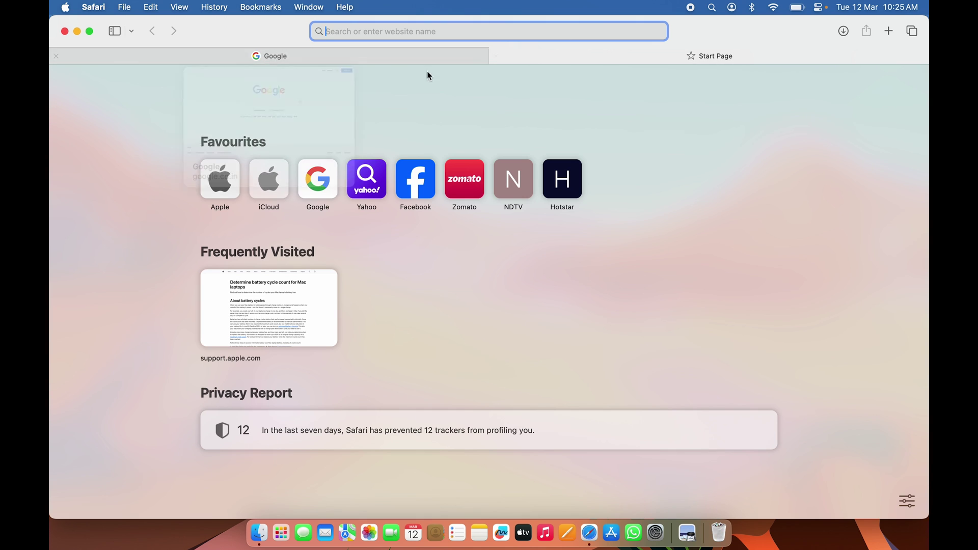
key(super+t)
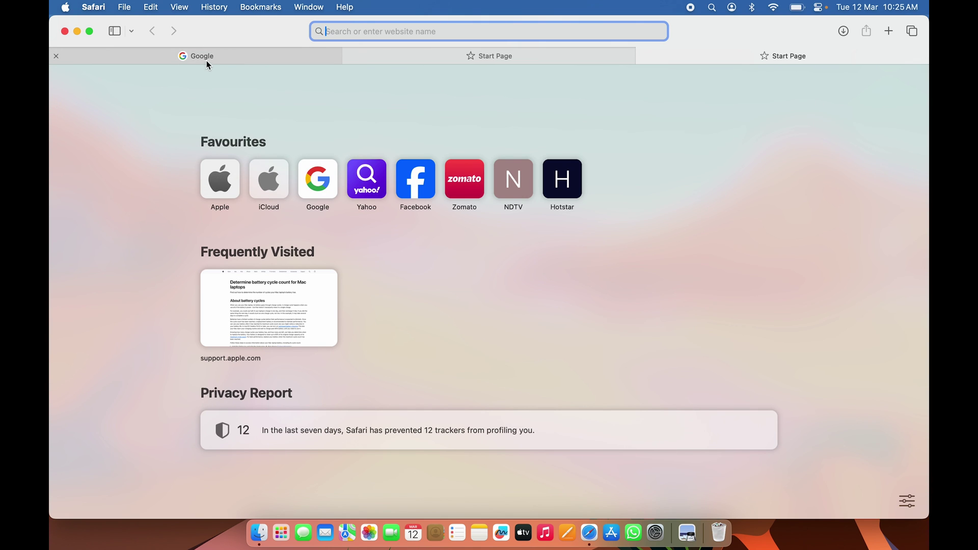
- Close the Google tab and minimise the Safari window to the Dock
click(207, 59)
key(super+w)
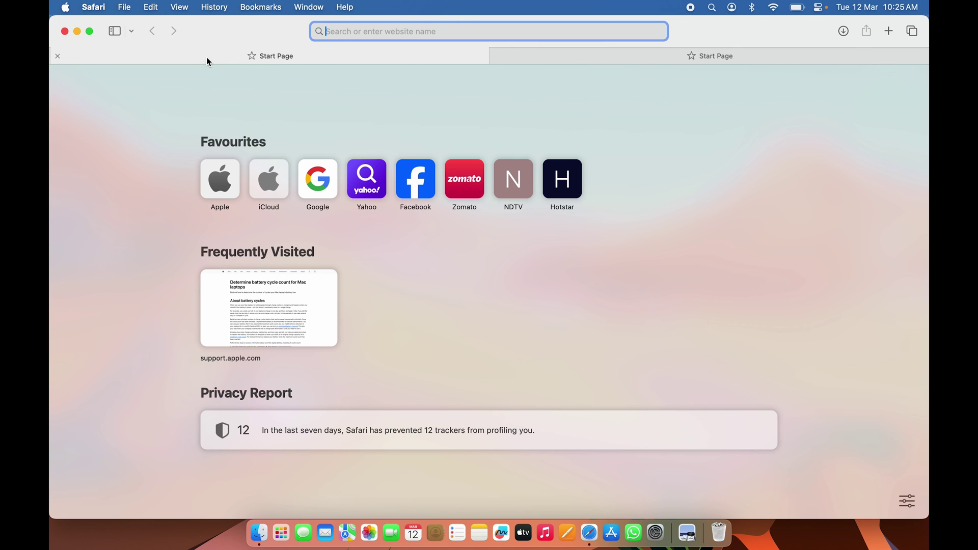
key(super+m)
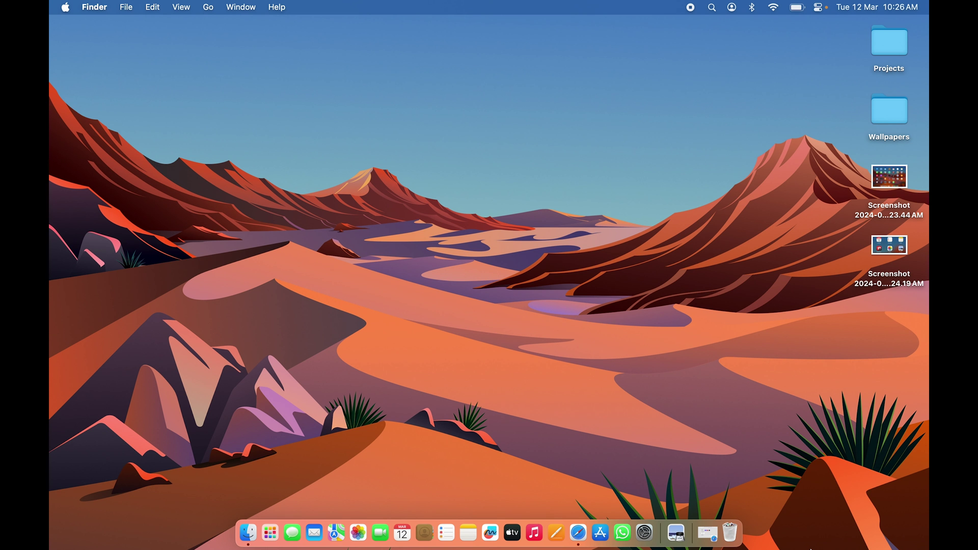